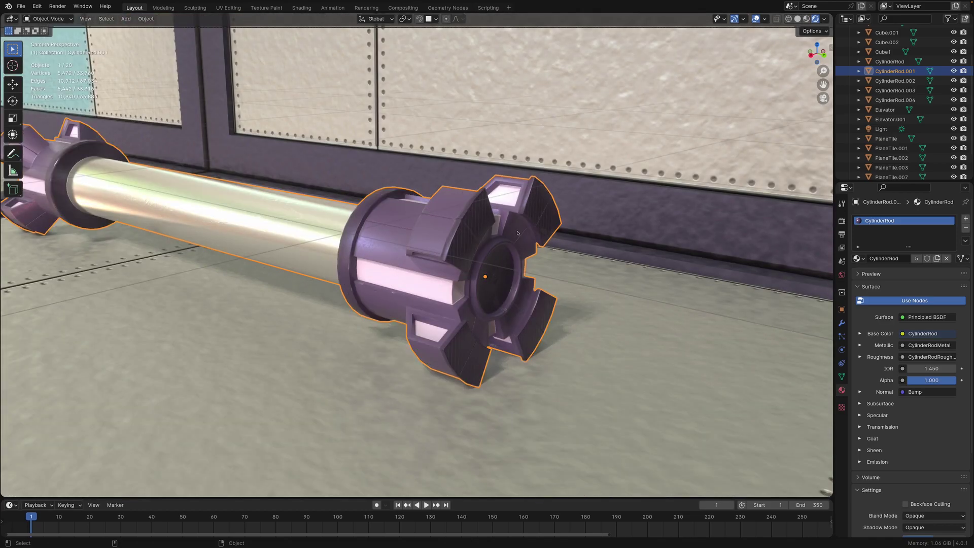
# - Walk through the rendered scene to examine the textured cylinder rod and the orange and teal crates up close
pyautogui.hotkey('shift', '`')
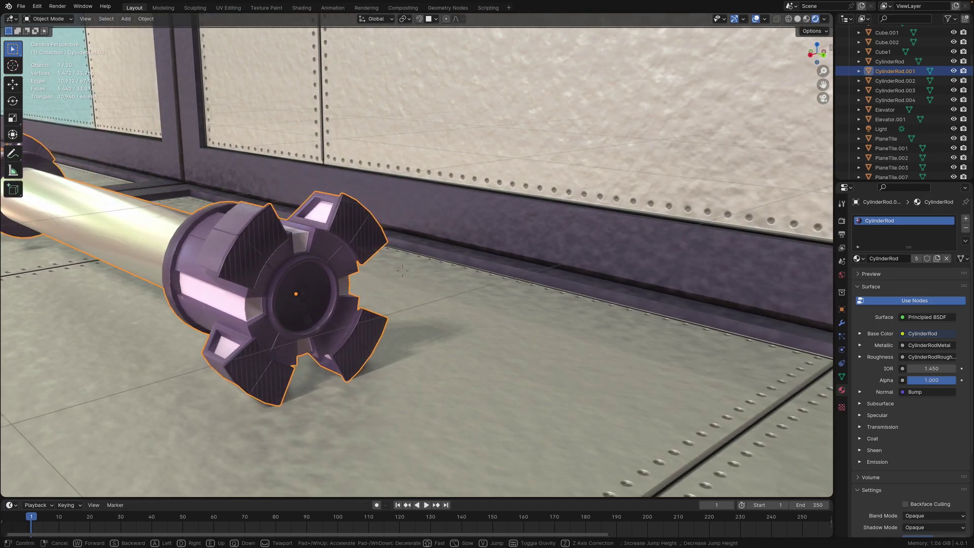
pyautogui.press('s')
pyautogui.press('a')
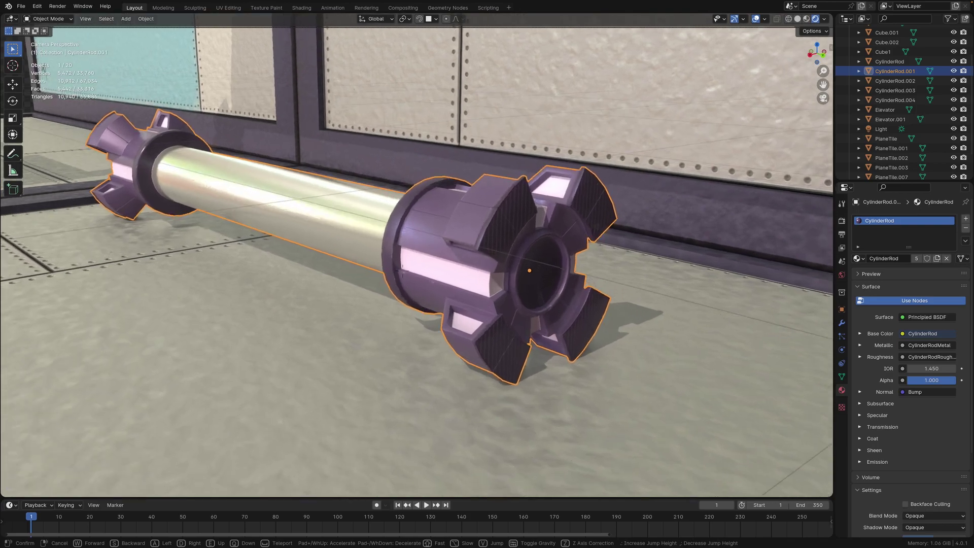
pyautogui.press('w')
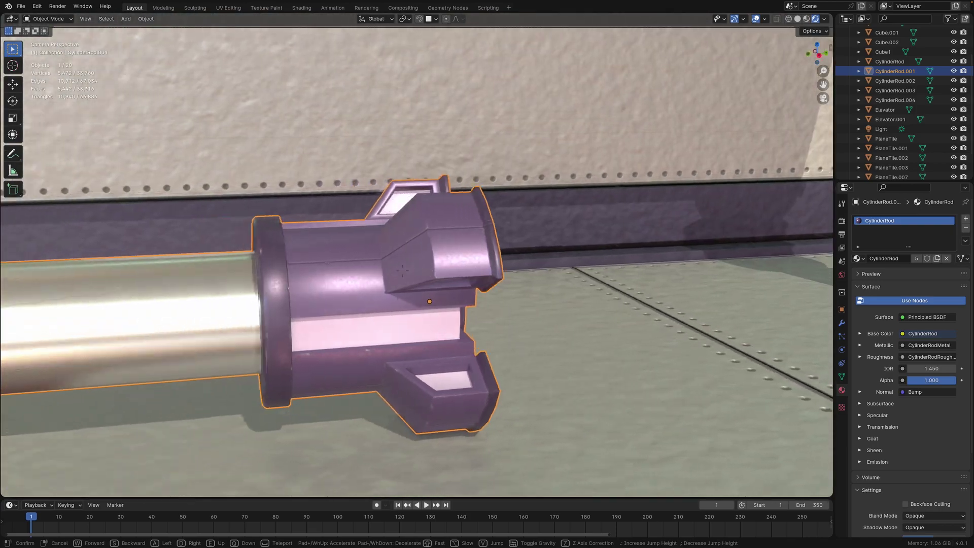
pyautogui.press('w')
pyautogui.press('a')
pyautogui.press('s')
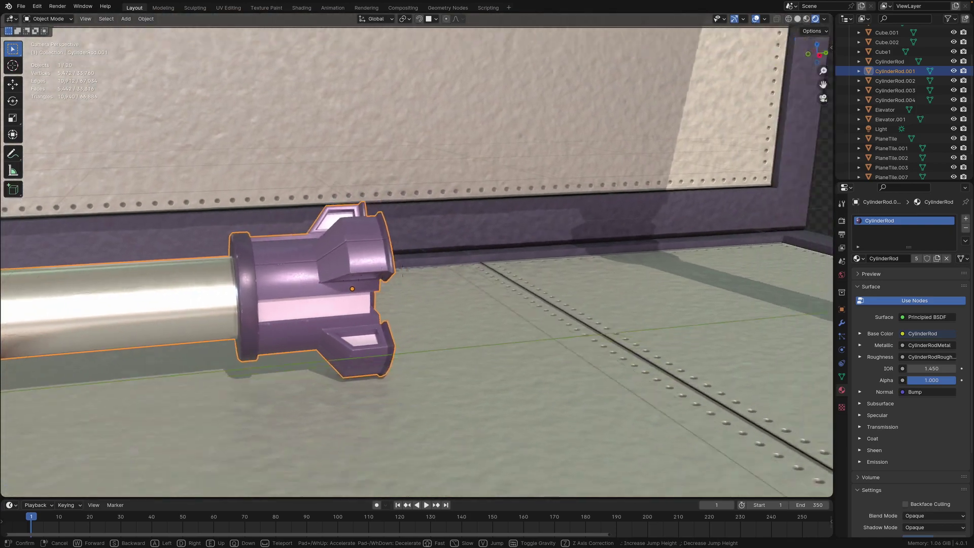
pyautogui.press('w')
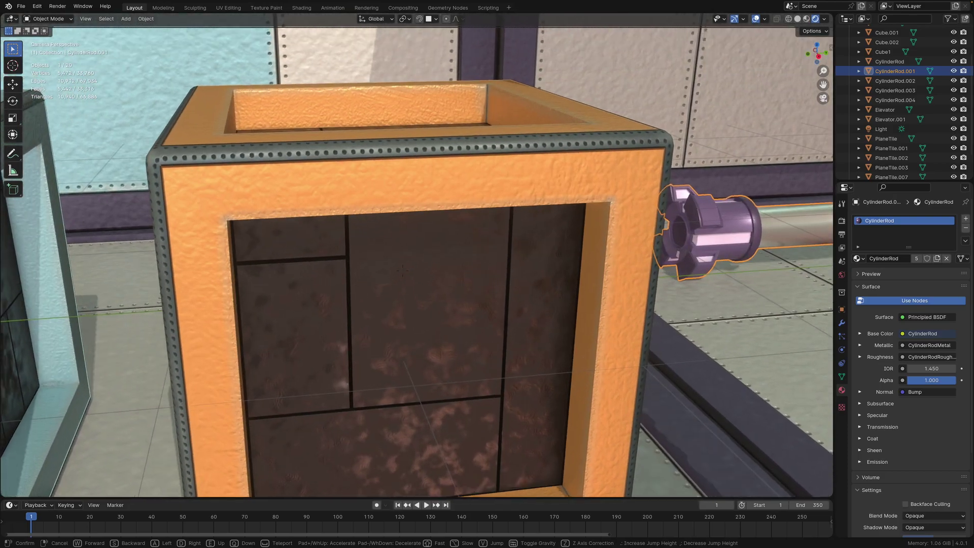
pyautogui.press('s')
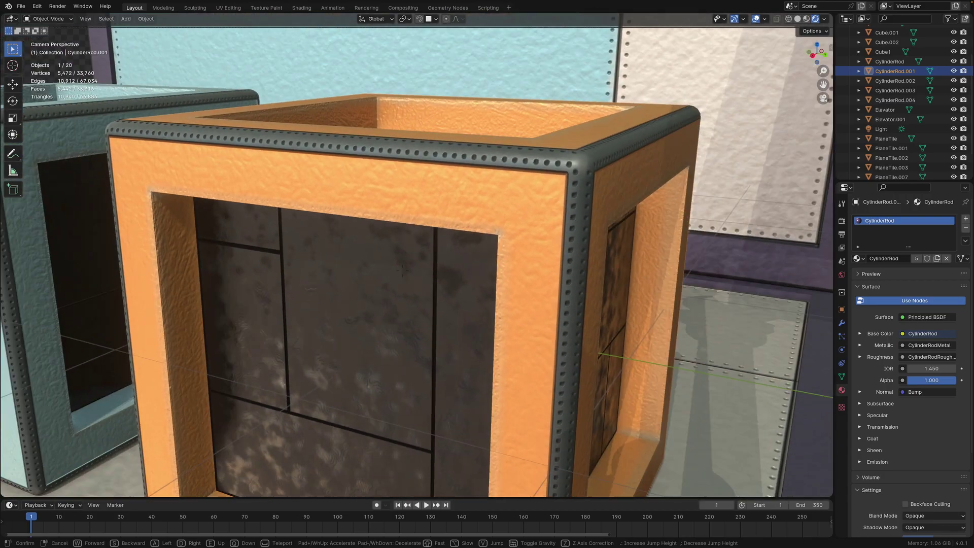
pyautogui.press('s')
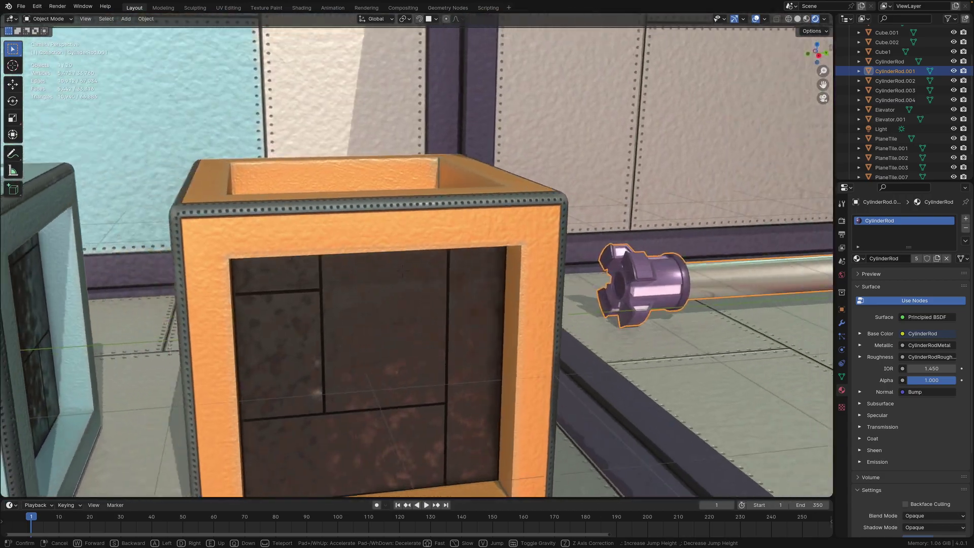
pyautogui.press('s')
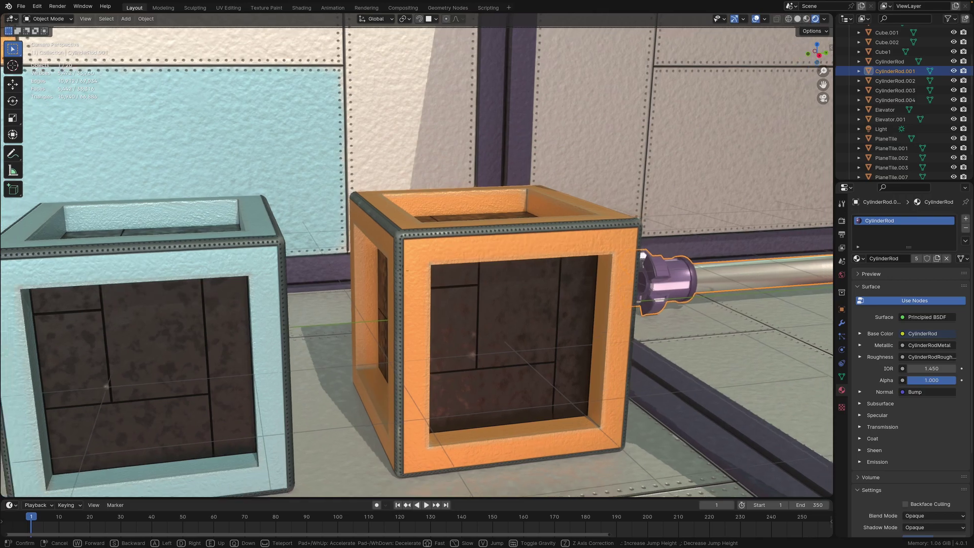
pyautogui.click(531, 279)
# - Select the cylinder rod lying beside the wall and switch the viewport shading to Material Preview
pyautogui.click(432, 271)
pyautogui.moveTo(432, 271); pyautogui.dragTo(304, 223, button='middle')
pyautogui.scroll(-3, 497, 307)
pyautogui.scroll(-3, 464, 259)
pyautogui.scroll(-2, 304, 223)
pyautogui.keyDown('shift'); pyautogui.moveTo(310, 175); pyautogui.dragTo(356, 248, button='middle'); pyautogui.keyUp('shift')
pyautogui.scroll(5, 357, 248)
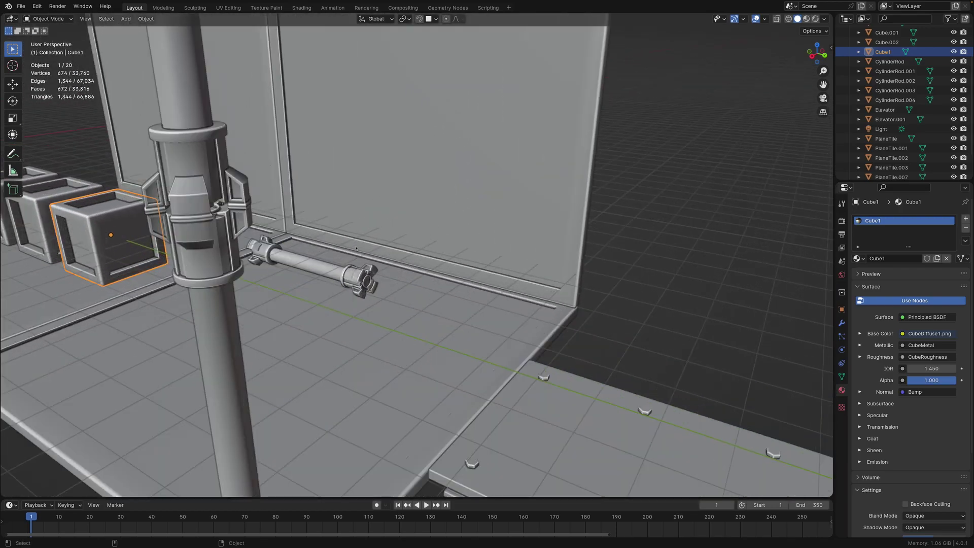
pyautogui.click(349, 277)
pyautogui.scroll(5, 349, 277)
pyautogui.moveTo(355, 279); pyautogui.dragTo(413, 289, button='middle')
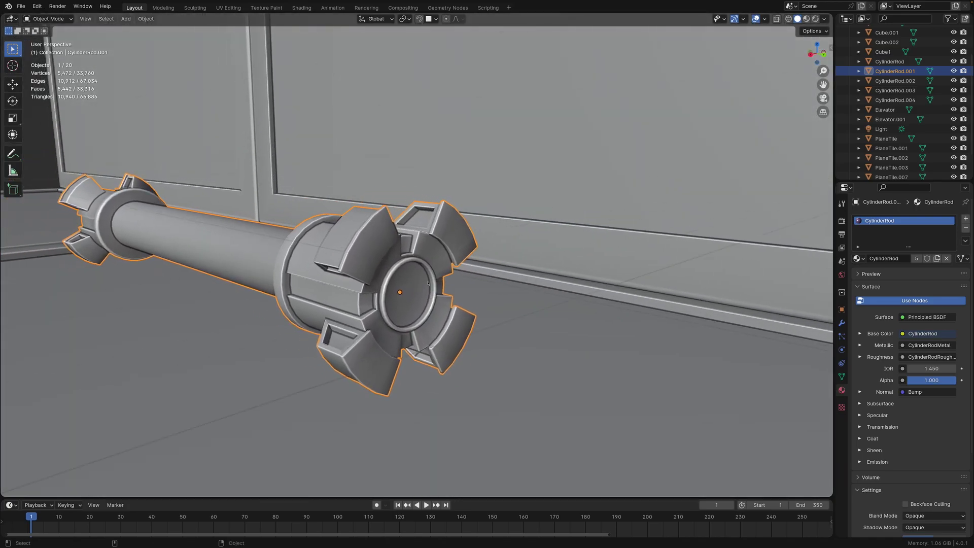
pyautogui.click(807, 18)
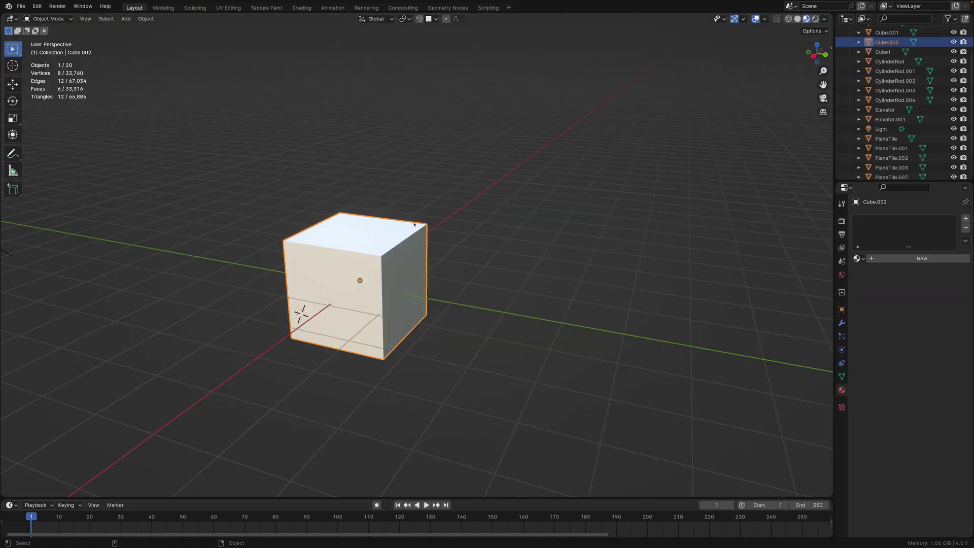
# - Switch to the Shading workspace and give the plain white cube a new material named Test
pyautogui.moveTo(412, 225); pyautogui.dragTo(418, 199, button='middle')
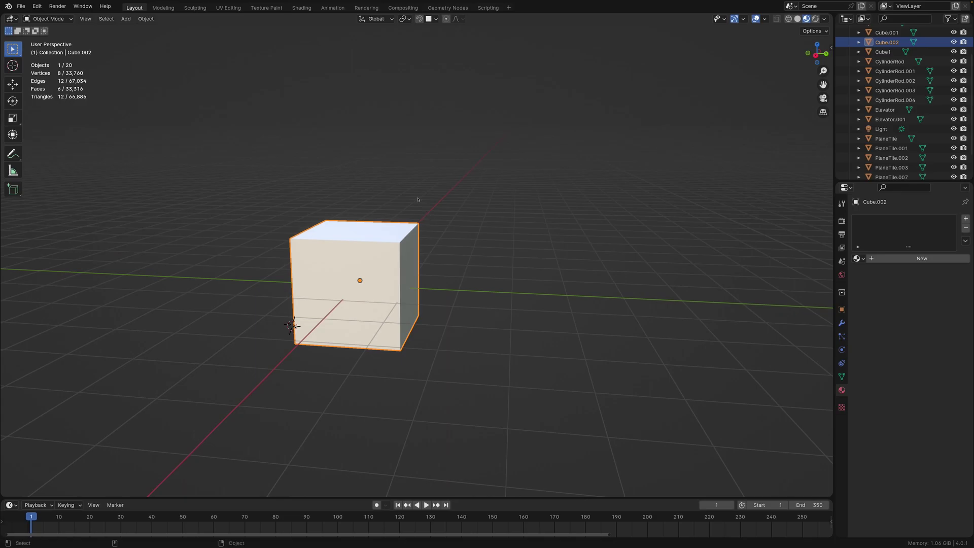
pyautogui.click(299, 9)
pyautogui.moveTo(331, 228); pyautogui.dragTo(340, 234, button='middle')
pyautogui.scroll(-4, 340, 223)
pyautogui.keyDown('shift'); pyautogui.moveTo(203, 203); pyautogui.dragTo(387, 193, button='middle'); pyautogui.keyUp('shift')
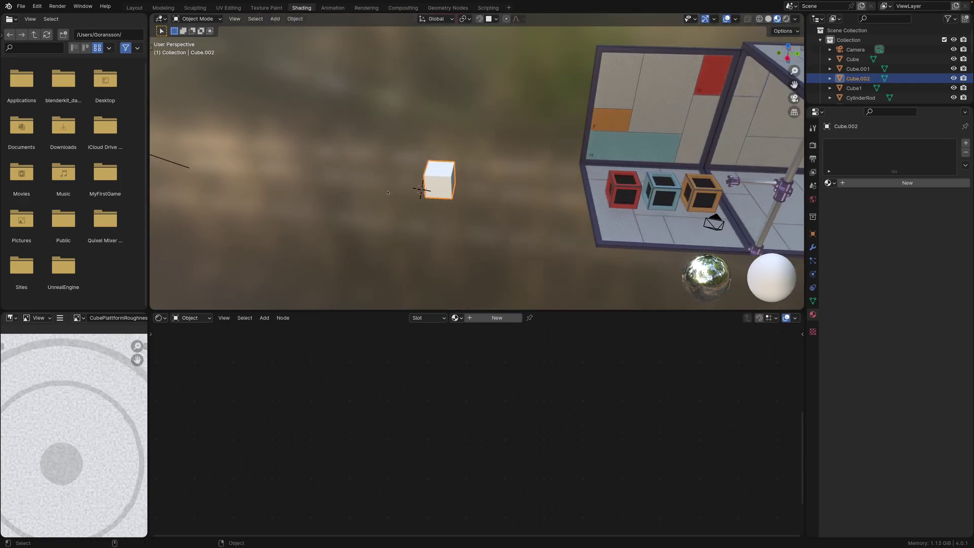
pyautogui.scroll(6, 387, 193)
pyautogui.click(490, 318)
pyautogui.click(484, 317)
pyautogui.write('Test')
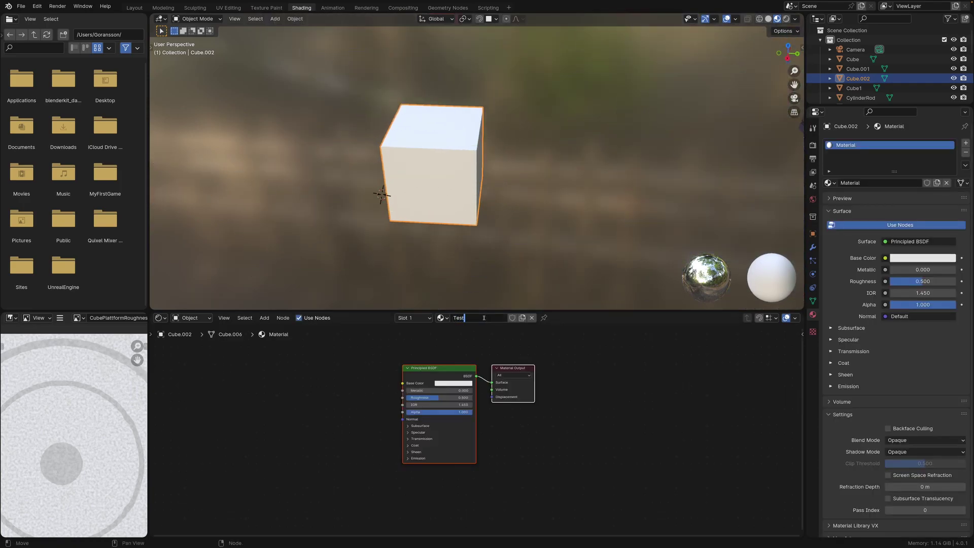
pyautogui.press('Return')
pyautogui.click(359, 393)
# - Add an Image Texture node and set up a new image named Bump at 2048 × 2048 px
pyautogui.moveTo(395, 163); pyautogui.dragTo(417, 173, button='middle')
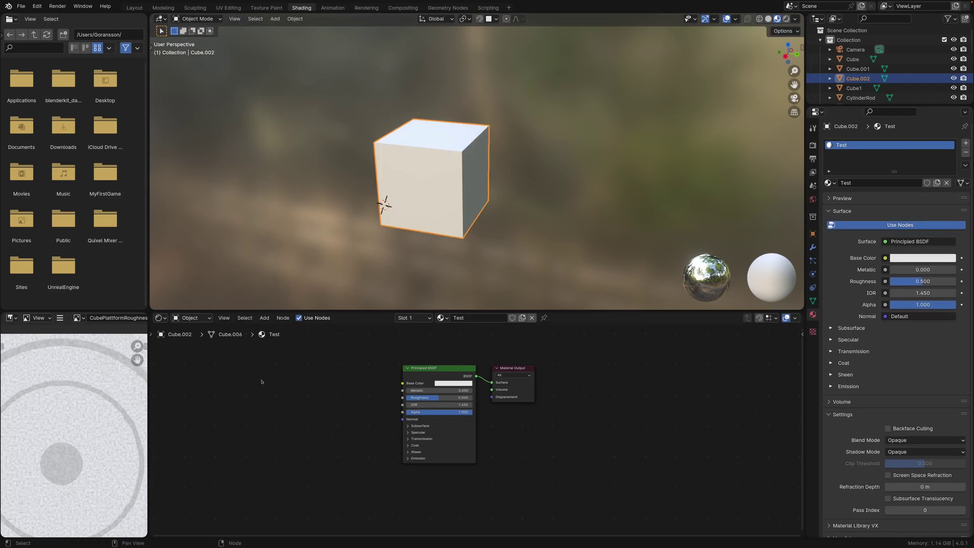
pyautogui.hotkey('shift', 'a')
pyautogui.write('image')
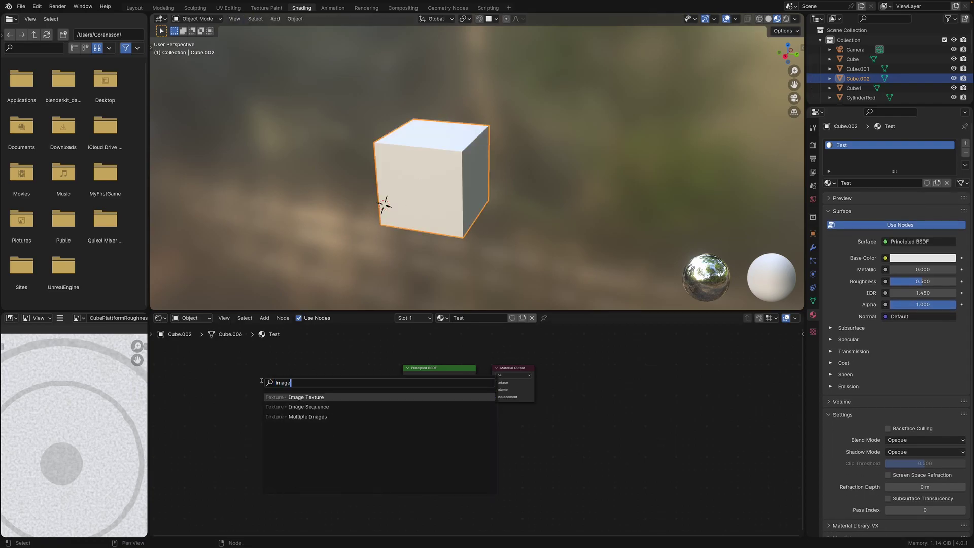
pyautogui.press('Return')
pyautogui.click(281, 460)
pyautogui.write('Bump')
pyautogui.click(295, 463)
pyautogui.write('2048')
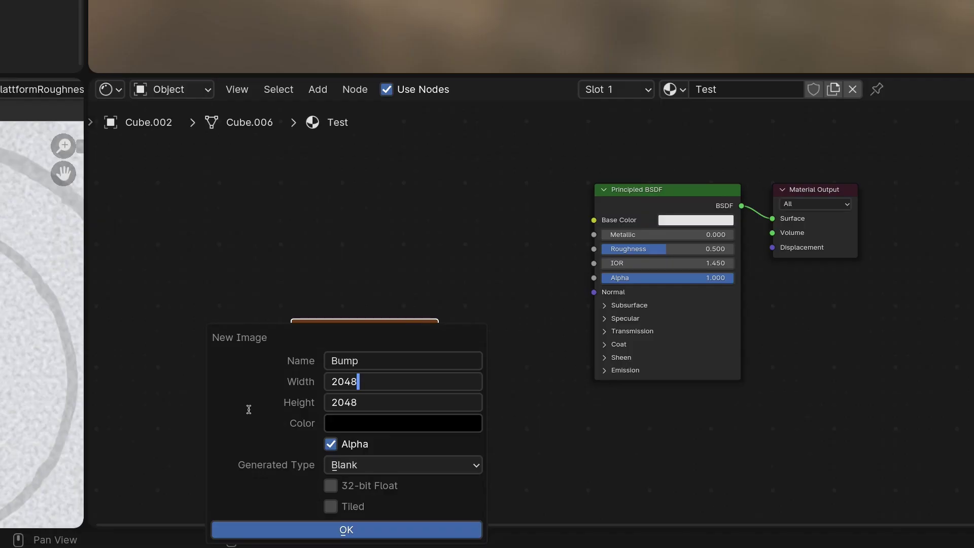
pyautogui.press('Return')
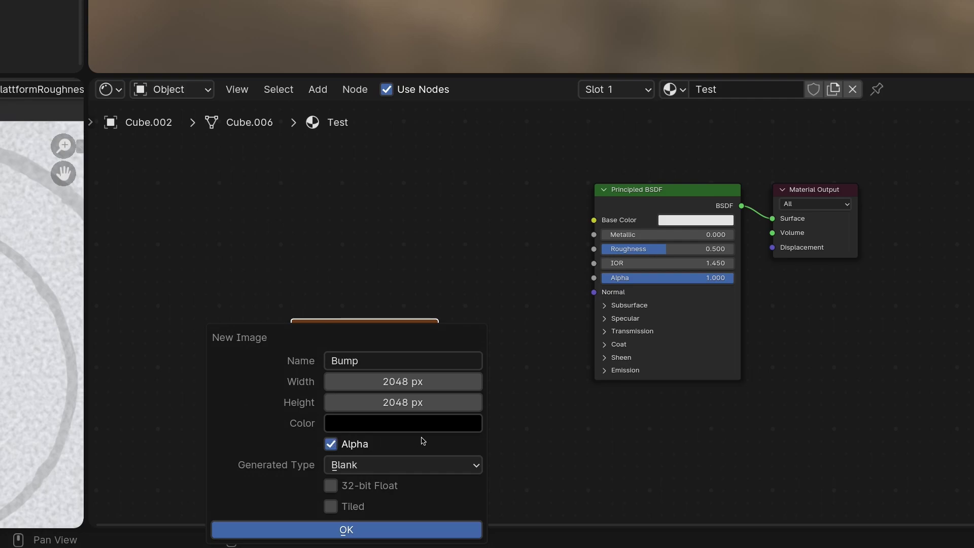
# - Set the new image's red, green and blue to 0.5, enable 32-bit Float, and create the image
pyautogui.click(378, 428)
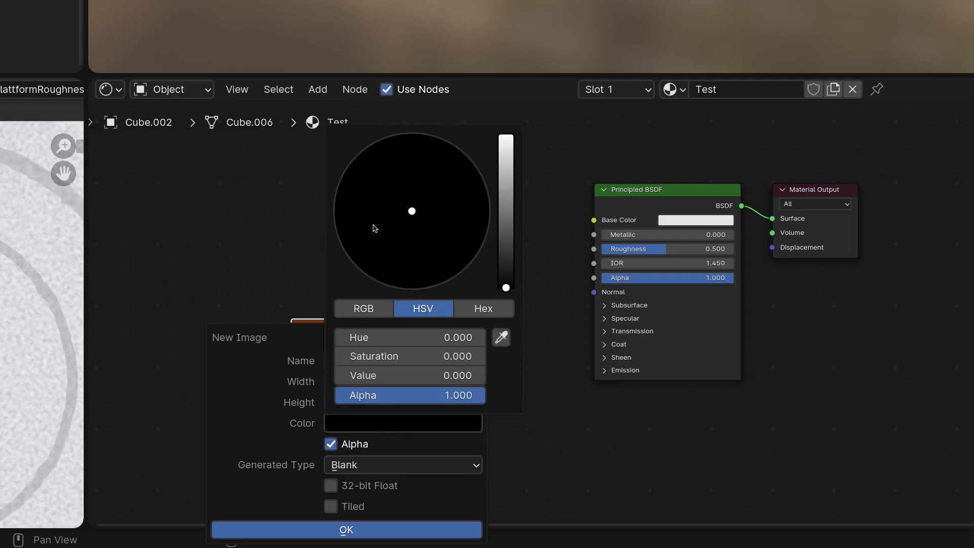
pyautogui.click(362, 309)
pyautogui.moveTo(408, 338); pyautogui.dragTo(408, 377)
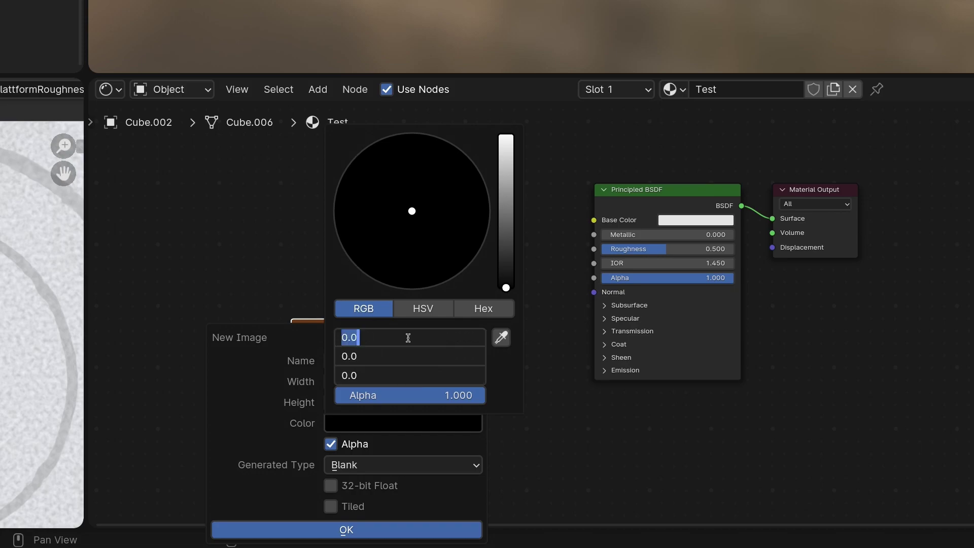
pyautogui.write('0.5')
pyautogui.press('Return')
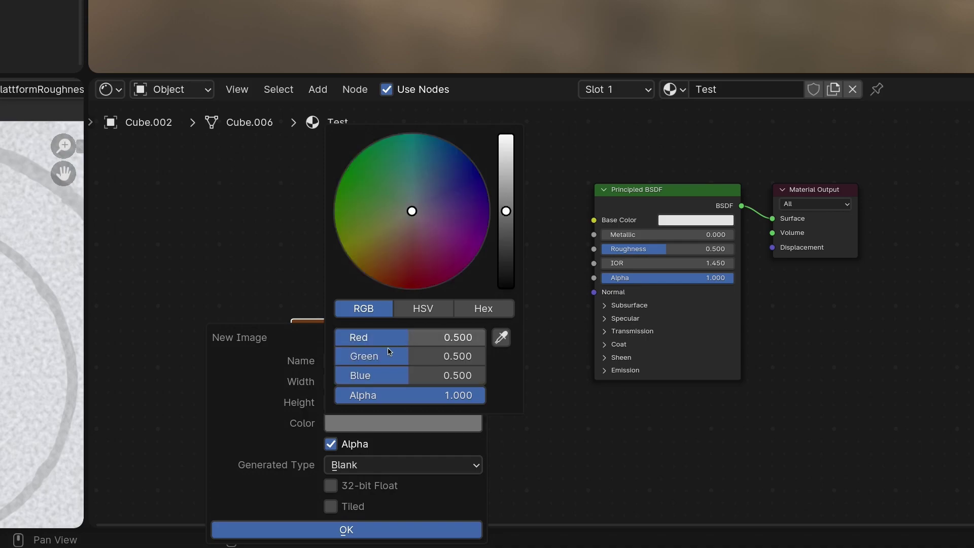
pyautogui.click(334, 491)
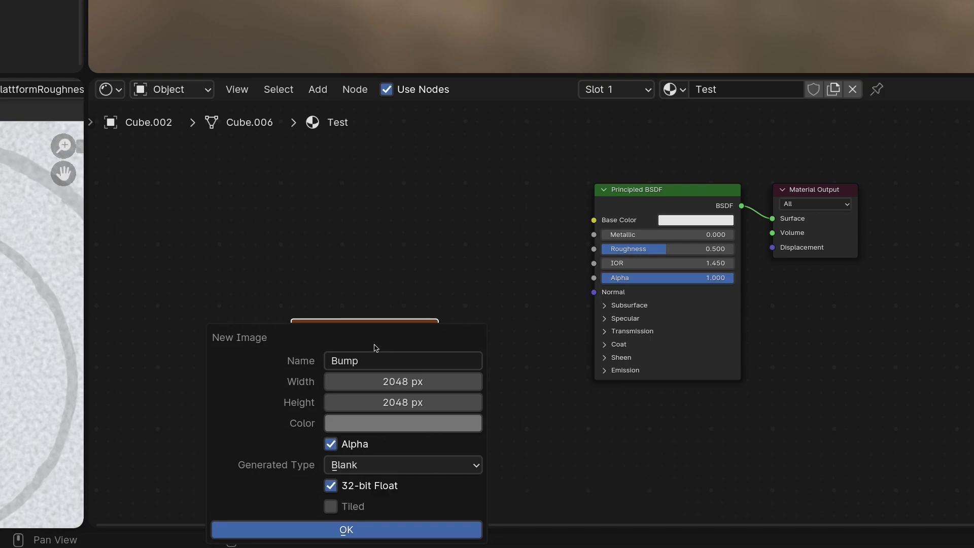
pyautogui.click(322, 531)
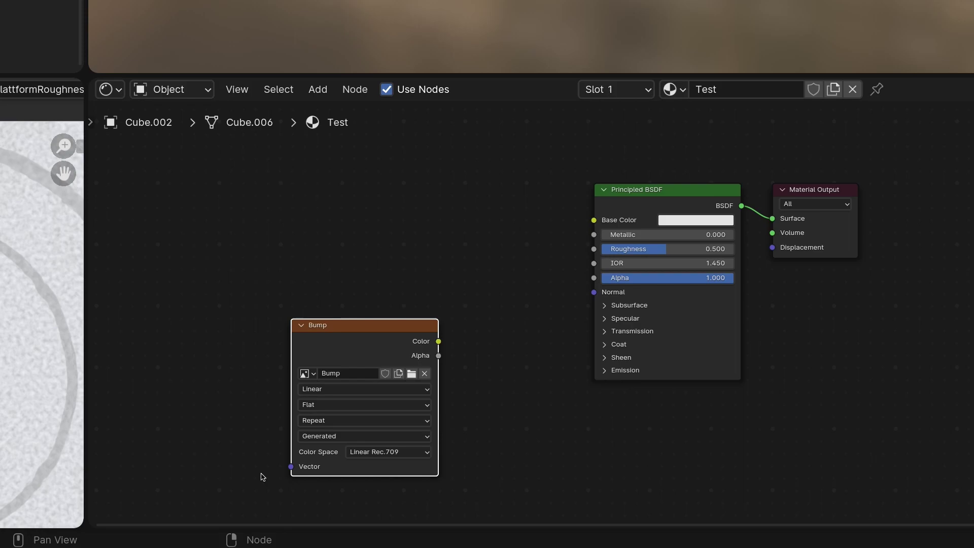
# - Set the Bump image texture's interpolation to Cubic and its color space to Non-Color
pyautogui.click(332, 392)
pyautogui.click(328, 450)
pyautogui.click(404, 453)
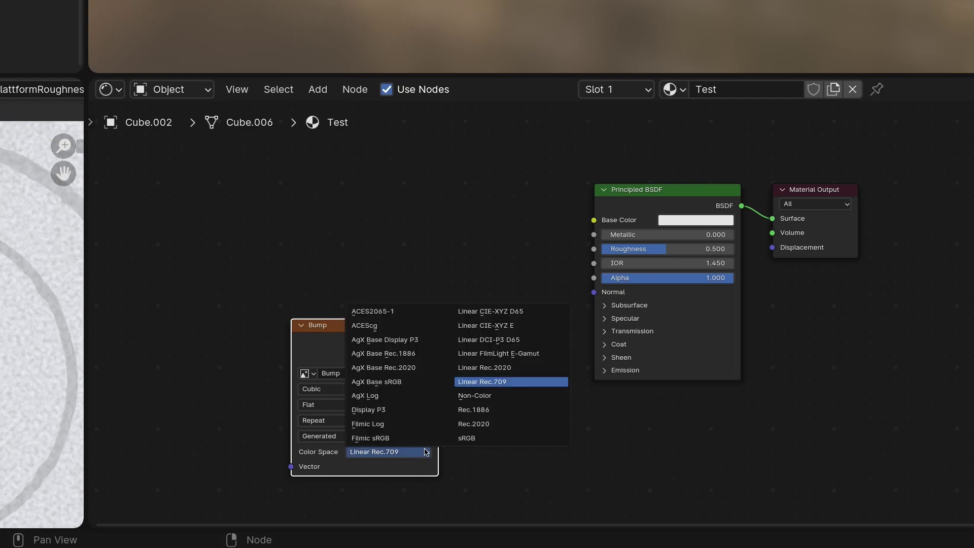
pyautogui.click(527, 396)
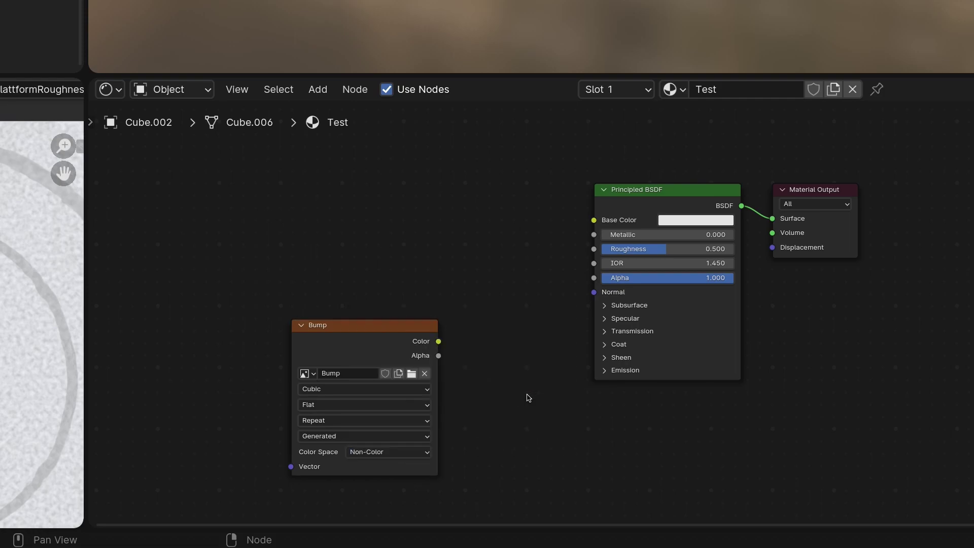
# - Add a Bump node and wire it from the image's Color into Height and from Normal into the Principled BSDF's Normal
pyautogui.hotkey('shift', 'a')
pyautogui.write('bum')
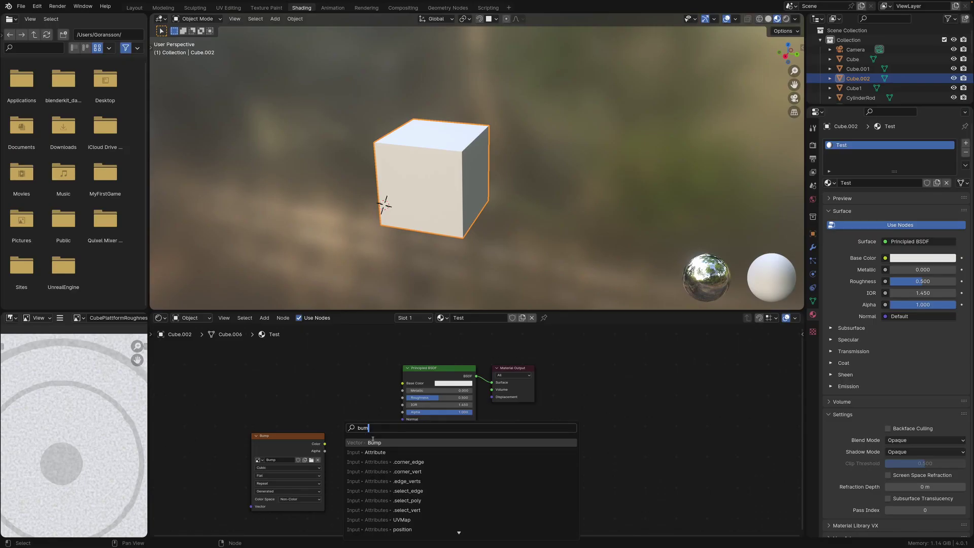
pyautogui.click(373, 442)
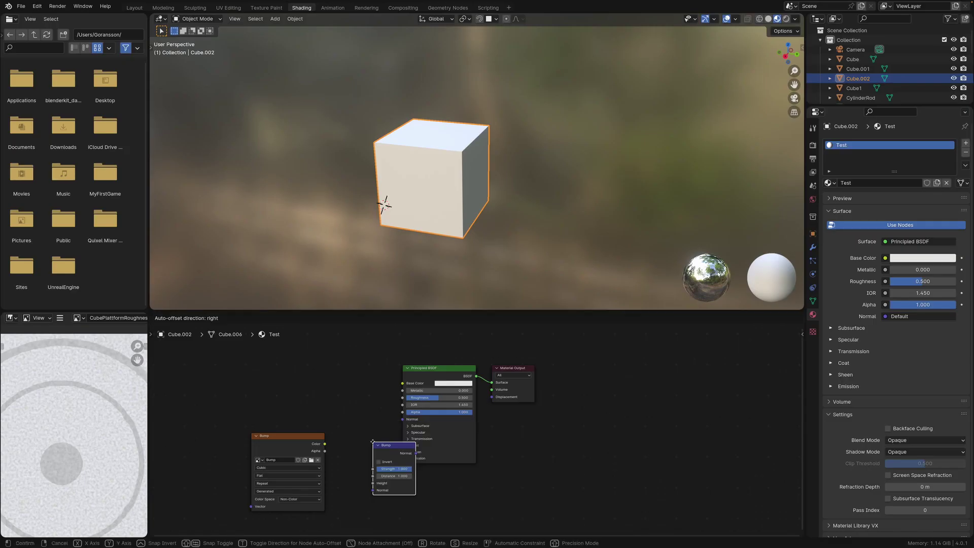
pyautogui.click(345, 441)
pyautogui.moveTo(325, 444); pyautogui.dragTo(344, 484)
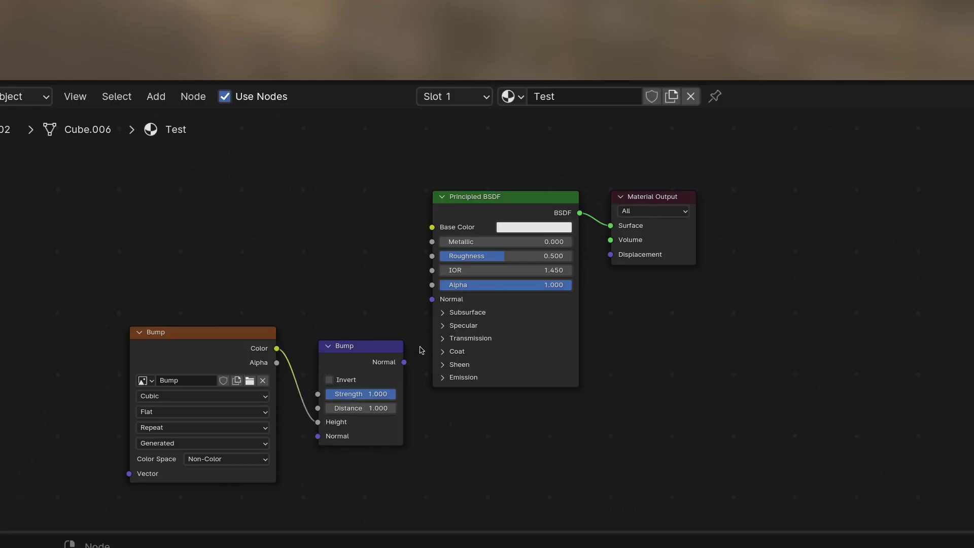
pyautogui.moveTo(404, 362); pyautogui.dragTo(432, 299)
# - Add a second Image Texture node with a teal image above the first and connect its Color to the Principled BSDF's Base Color
pyautogui.click(223, 215)
pyautogui.moveTo(334, 368); pyautogui.dragTo(399, 380)
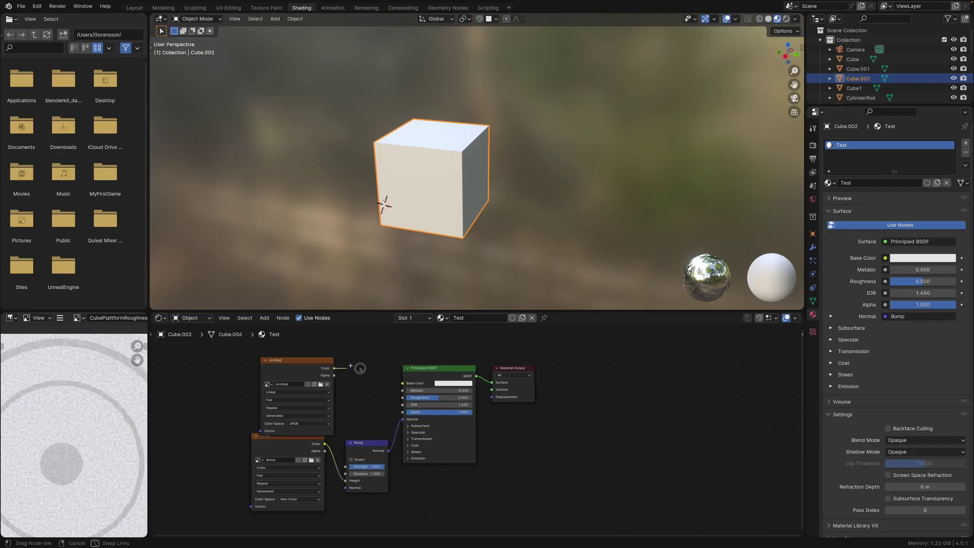
pyautogui.click(301, 369)
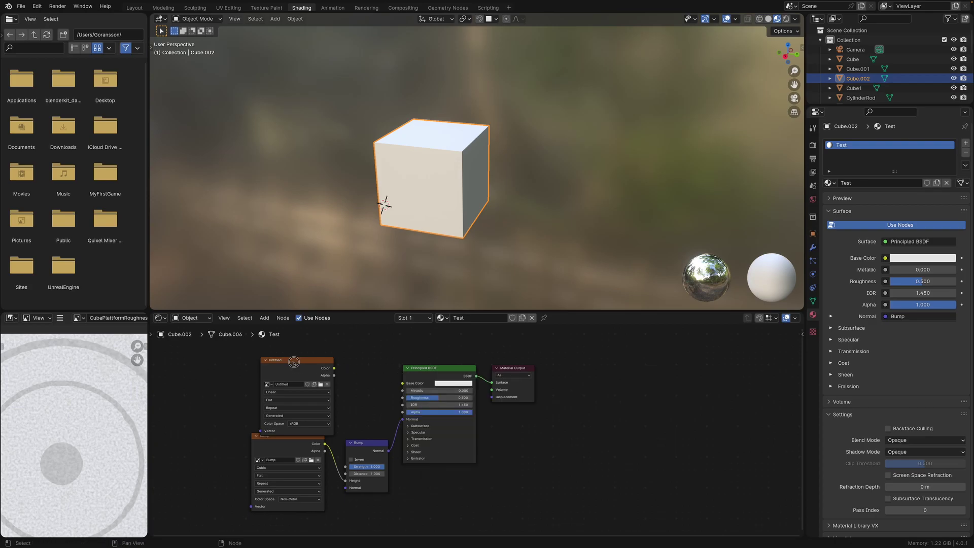
pyautogui.moveTo(334, 369); pyautogui.dragTo(403, 383)
pyautogui.moveTo(296, 360); pyautogui.dragTo(294, 345)
pyautogui.moveTo(446, 160); pyautogui.dragTo(466, 160, button='middle')
pyautogui.scroll(2, 457, 167)
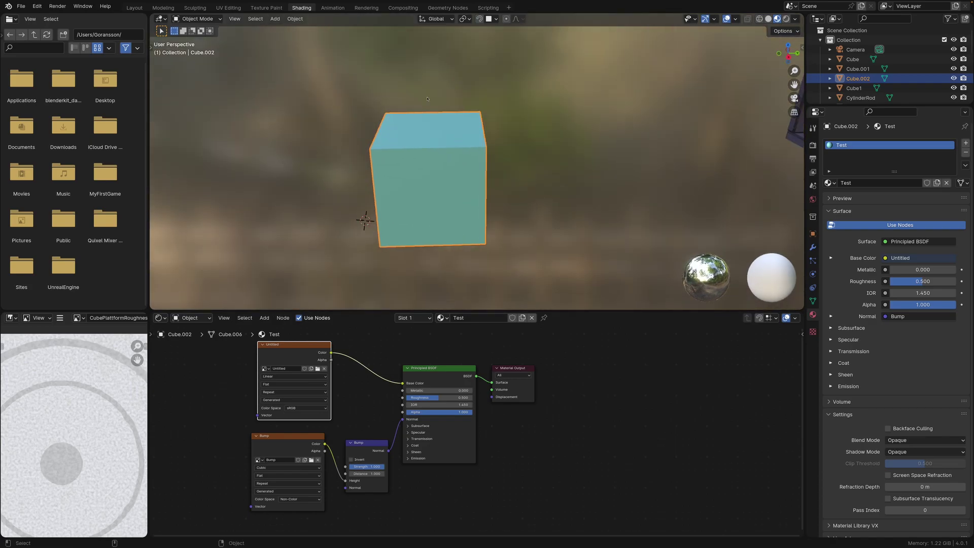
# - Inspect the teal cube's unwrapped faces and UV layout in the UV Editing workspace
pyautogui.click(229, 8)
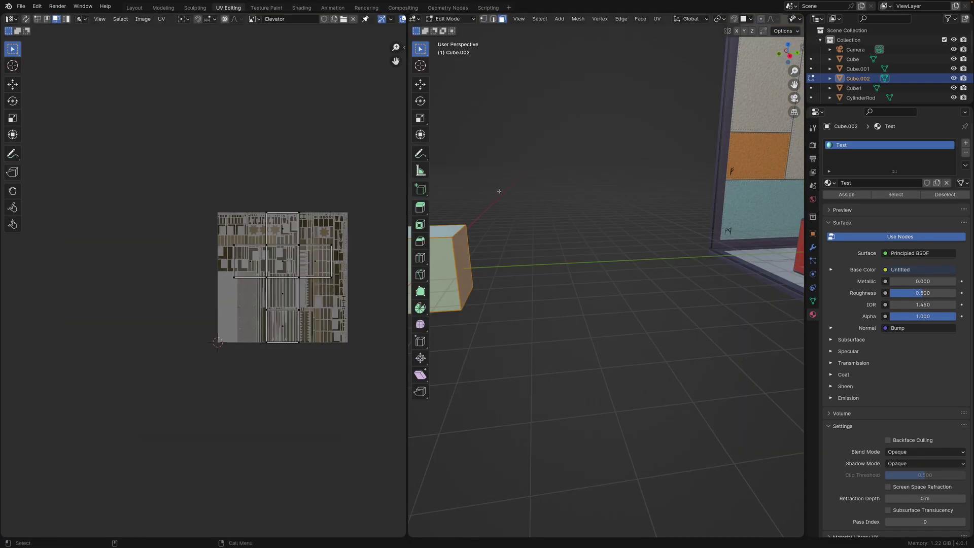
pyautogui.moveTo(475, 220); pyautogui.dragTo(504, 290, button='middle')
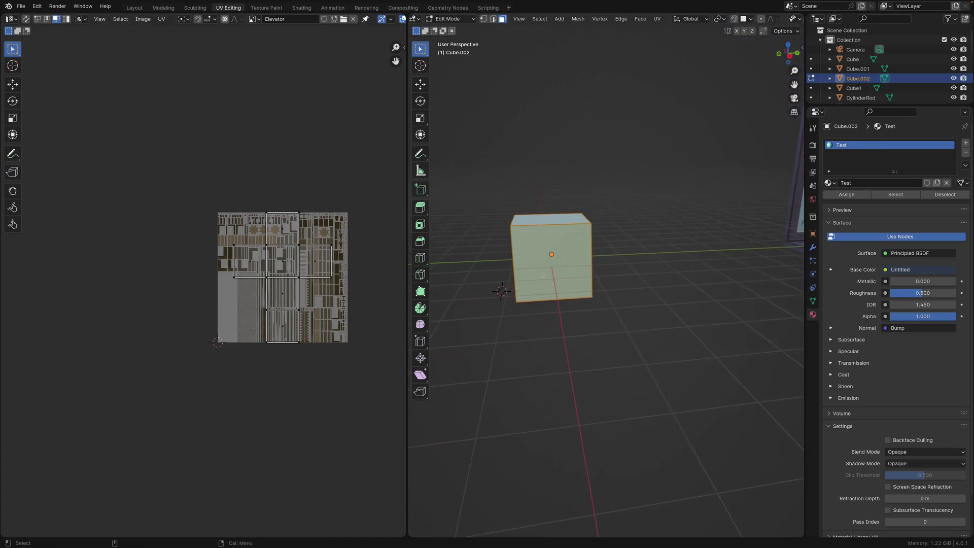
pyautogui.scroll(3, 567, 244)
pyautogui.press('Tab')
pyautogui.press('Tab')
pyautogui.scroll(3, 299, 232)
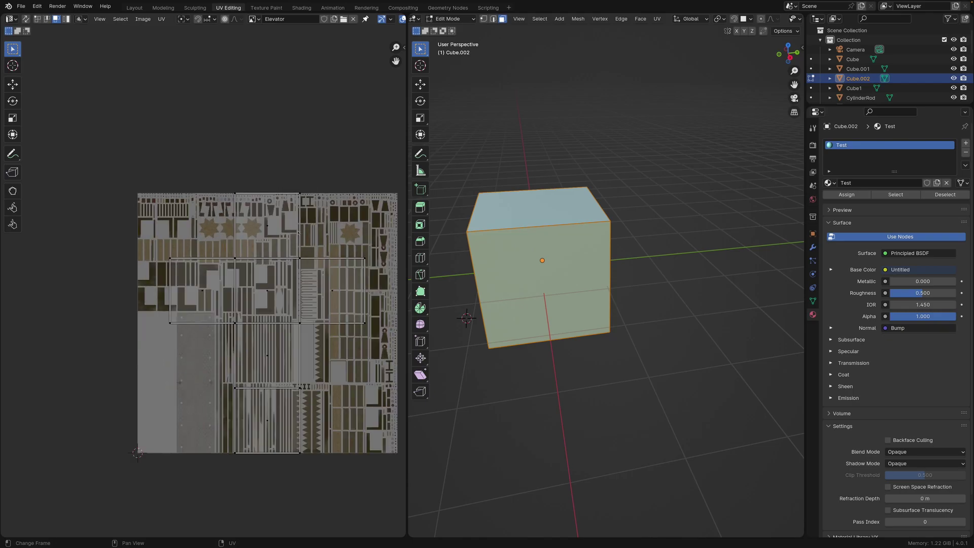
pyautogui.scroll(-3, 298, 233)
pyautogui.moveTo(583, 223)
pyautogui.mouseDown(button='middle')
pyautogui.moveTo(630, 234)
pyautogui.moveTo(601, 229)
pyautogui.mouseUp(button='middle')
pyautogui.press('Tab')
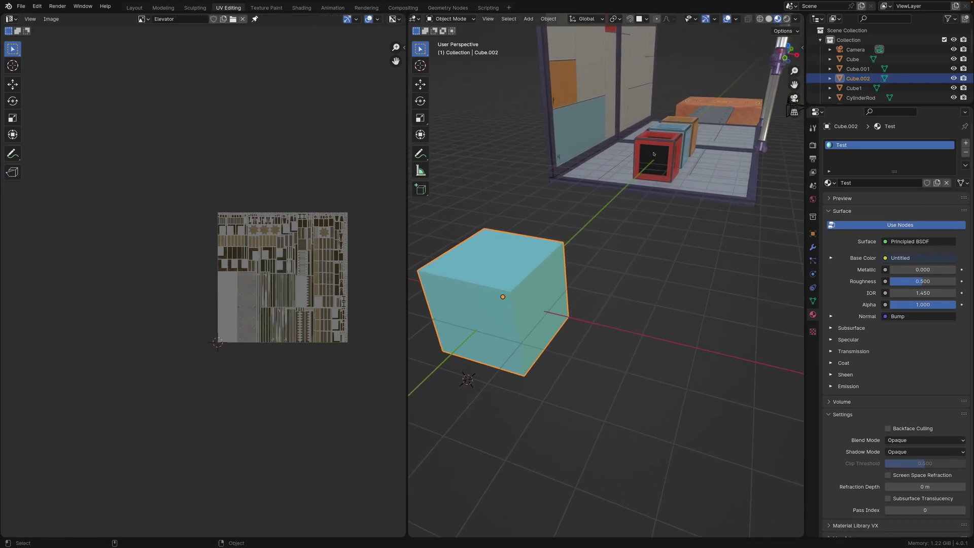
# - Switch to the Texture Paint workspace to paint the cube's Bump image
pyautogui.click(654, 154)
pyautogui.press('Tab')
pyautogui.press('Tab')
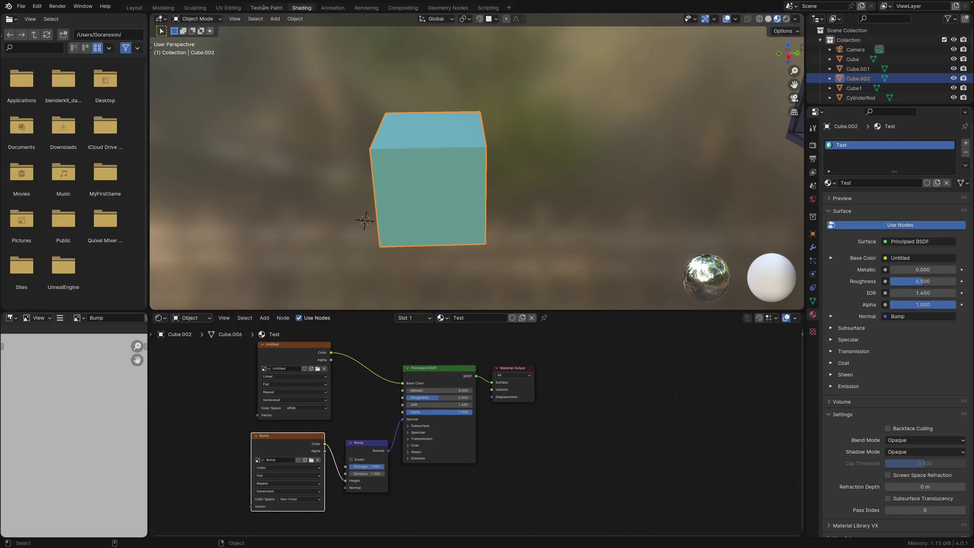
pyautogui.click(264, 7)
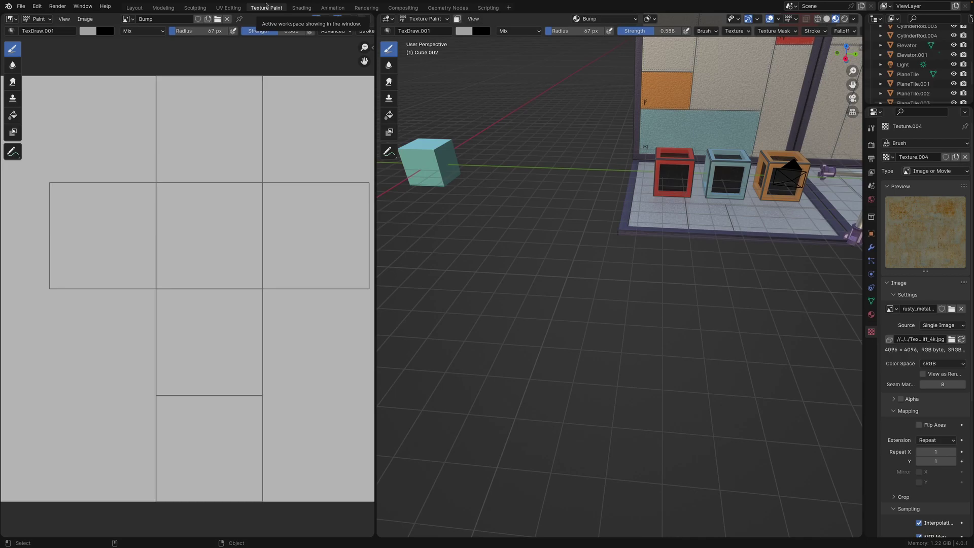
pyautogui.moveTo(427, 163)
pyautogui.mouseDown(button='middle')
pyautogui.moveTo(488, 166)
pyautogui.moveTo(559, 215)
pyautogui.moveTo(581, 206)
pyautogui.moveTo(570, 219)
pyautogui.moveTo(532, 213)
pyautogui.moveTo(586, 201)
pyautogui.moveTo(558, 212)
pyautogui.mouseUp(button='middle')
pyautogui.scroll(3, 551, 212)
pyautogui.scroll(4, 565, 215)
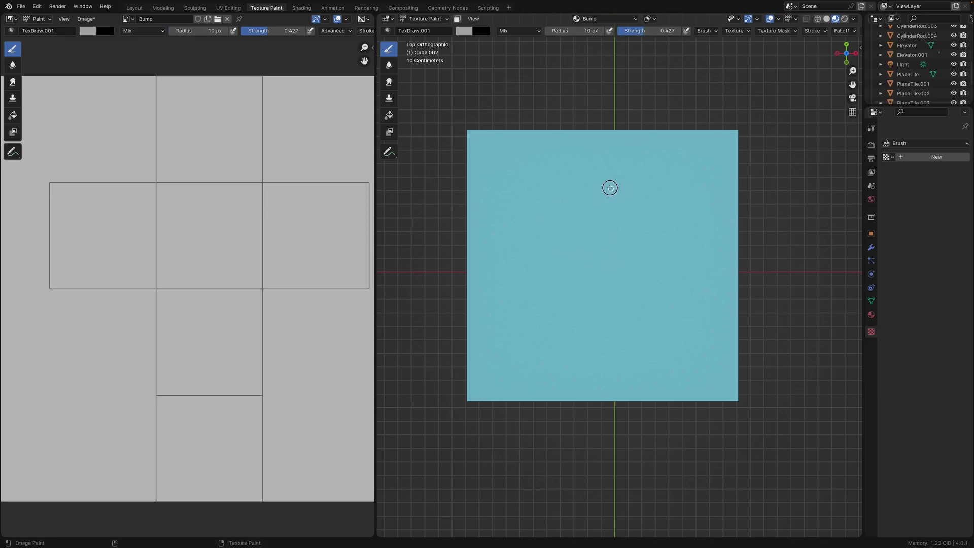
# - Paint an S-shaped freehand test stroke on the cube's top face and undo it
pyautogui.moveTo(610, 188)
pyautogui.mouseDown()
pyautogui.moveTo(574, 215)
pyautogui.moveTo(609, 259)
pyautogui.moveTo(583, 343)
pyautogui.moveTo(525, 274)
pyautogui.moveTo(543, 227)
pyautogui.mouseUp()
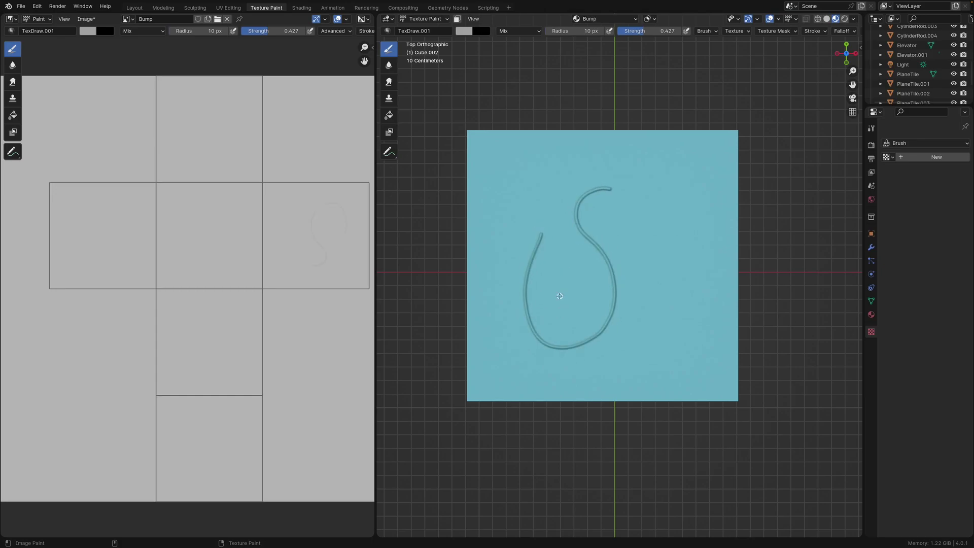
pyautogui.hotkey('ctrl', 'z')
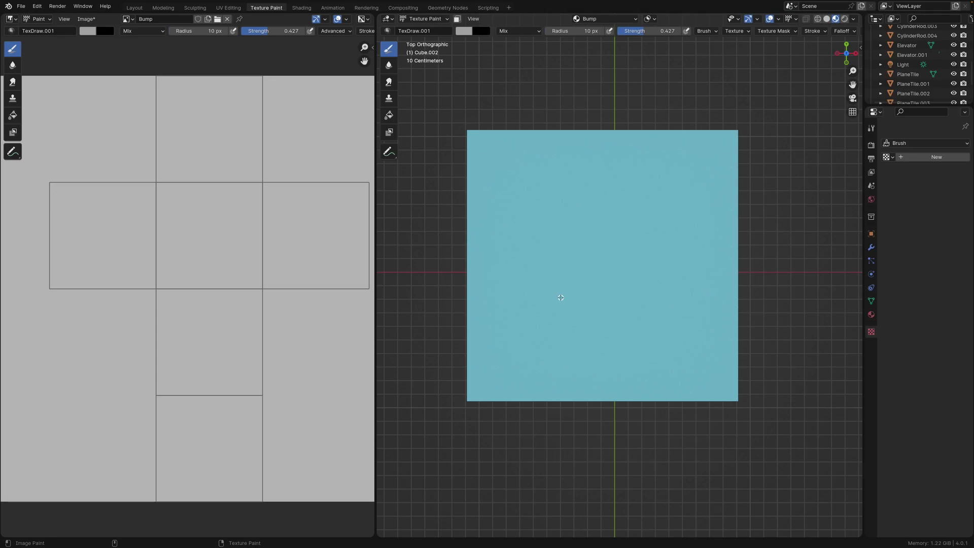
# - Enable X-axis mirroring for the paint strokes on the cube
pyautogui.scroll(-3, 711, 30)
pyautogui.moveTo(847, 53); pyautogui.dragTo(816, 37)
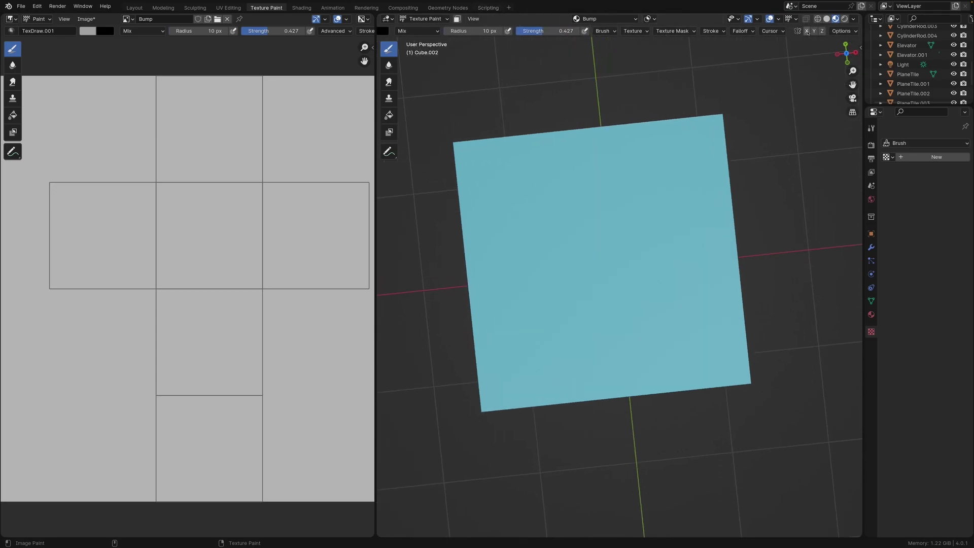
pyautogui.click(806, 31)
pyautogui.click(847, 54)
pyautogui.click(847, 54)
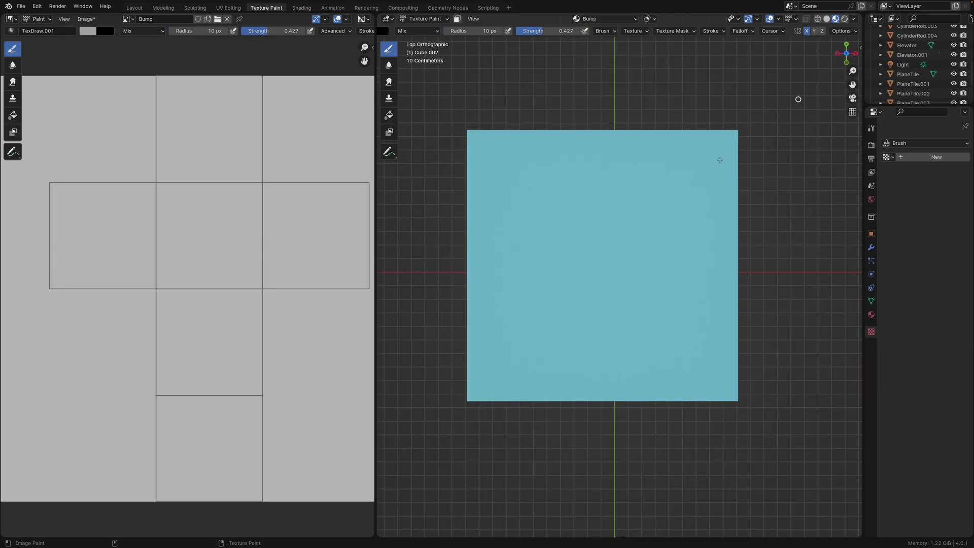
# - Try several mirrored freehand curves on the cube's top face and undo them all
pyautogui.moveTo(528, 210)
pyautogui.mouseDown()
pyautogui.moveTo(543, 191)
pyautogui.moveTo(573, 191)
pyautogui.moveTo(554, 245)
pyautogui.mouseUp()
pyautogui.moveTo(511, 301)
pyautogui.mouseDown()
pyautogui.moveTo(550, 353)
pyautogui.moveTo(557, 292)
pyautogui.moveTo(579, 268)
pyautogui.mouseUp()
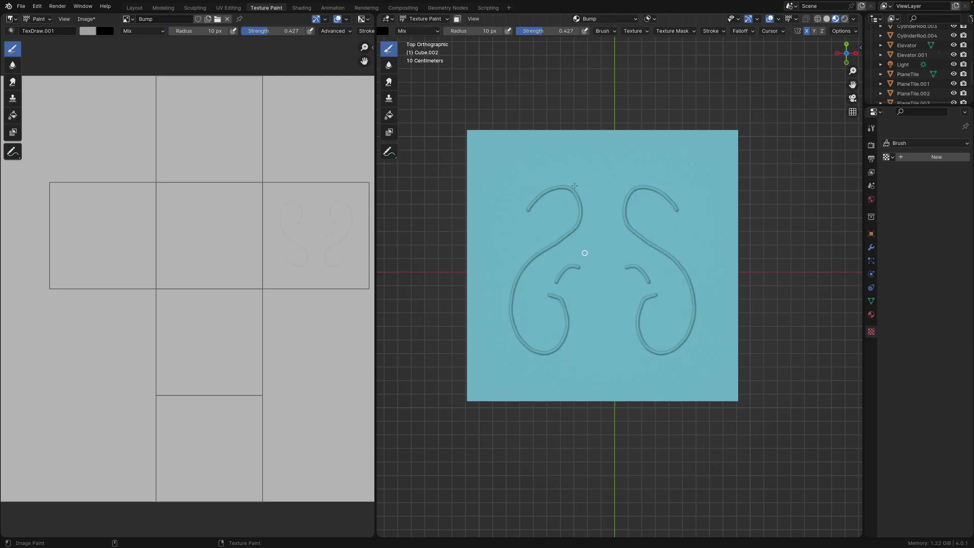
pyautogui.moveTo(507, 221)
pyautogui.mouseDown()
pyautogui.moveTo(489, 188)
pyautogui.moveTo(524, 162)
pyautogui.mouseUp()
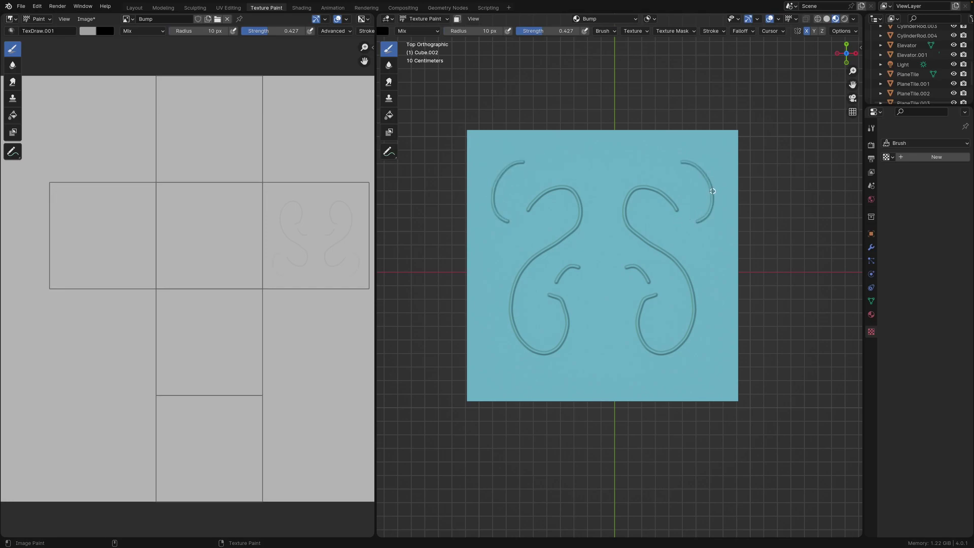
pyautogui.hotkey('ctrl', 'z')
pyautogui.hotkey('ctrl', 'z')
pyautogui.hotkey('ctrl', 'z')
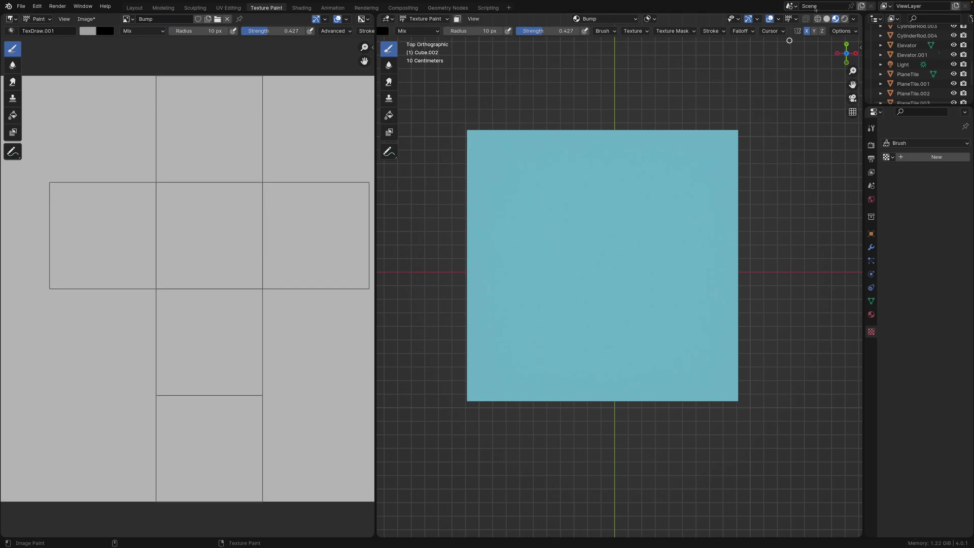
pyautogui.moveTo(599, 195)
pyautogui.mouseDown()
pyautogui.moveTo(562, 215)
pyautogui.moveTo(563, 272)
pyautogui.moveTo(507, 220)
pyautogui.moveTo(549, 168)
pyautogui.moveTo(587, 159)
pyautogui.moveTo(541, 162)
pyautogui.mouseUp()
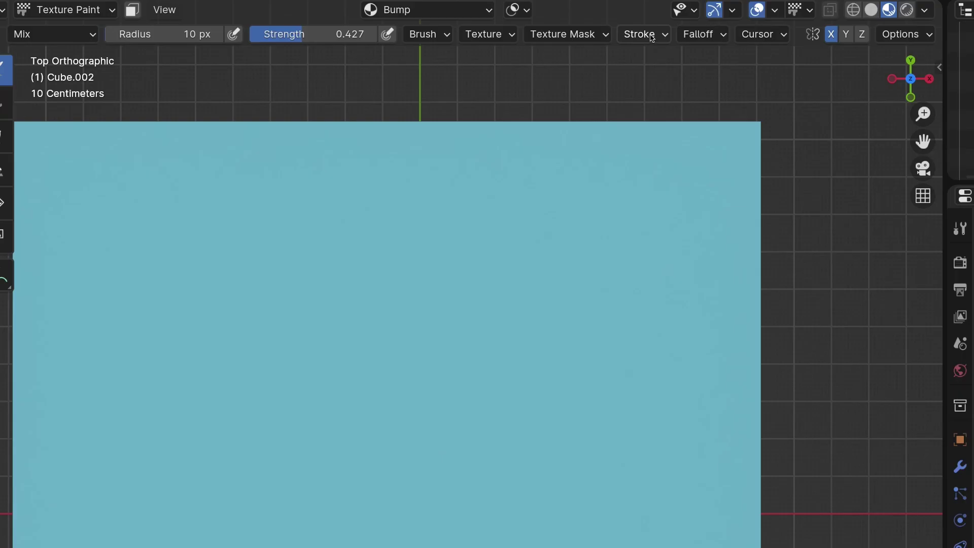
# - Set the brush's stroke method to Line
pyautogui.click(711, 31)
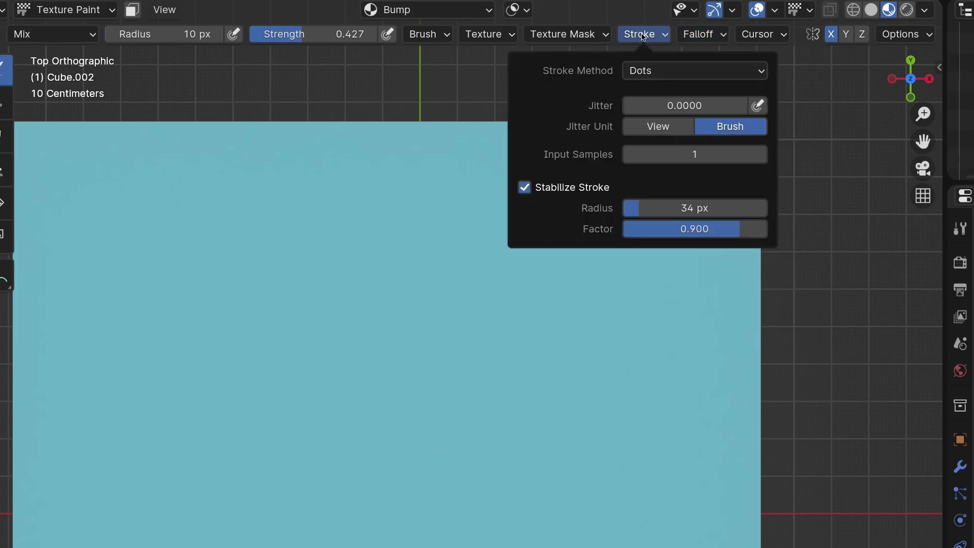
pyautogui.click(647, 72)
pyautogui.click(665, 194)
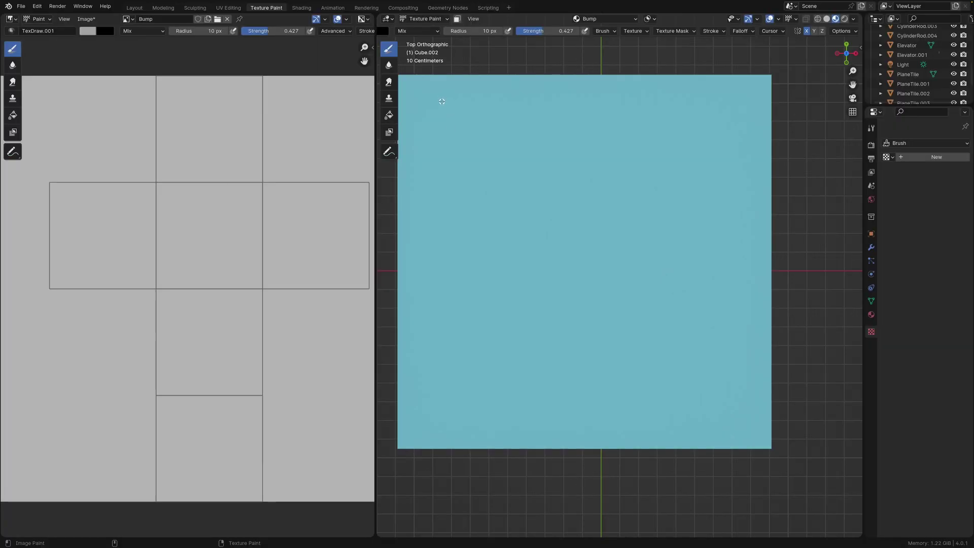
# - Paint straight mirrored grooves that form a closed rectangular frame just inside the edges of the cube's top face
pyautogui.moveTo(448, 269)
pyautogui.mouseDown()
pyautogui.moveTo(455, 358)
pyautogui.moveTo(450, 171)
pyautogui.moveTo(449, 388)
pyautogui.mouseUp()
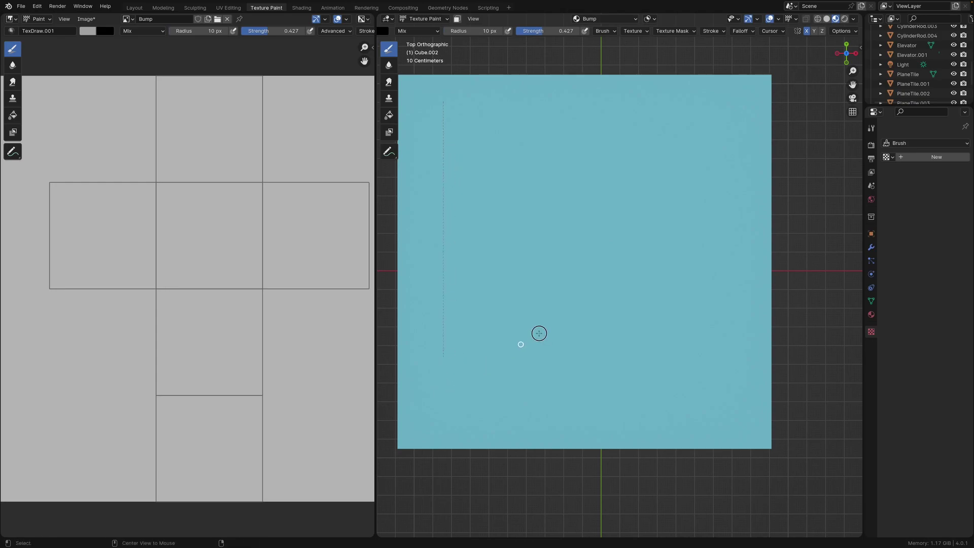
pyautogui.moveTo(465, 337); pyautogui.dragTo(454, 163)
pyautogui.moveTo(460, 370); pyautogui.dragTo(458, 415)
pyautogui.moveTo(450, 204); pyautogui.dragTo(461, 407)
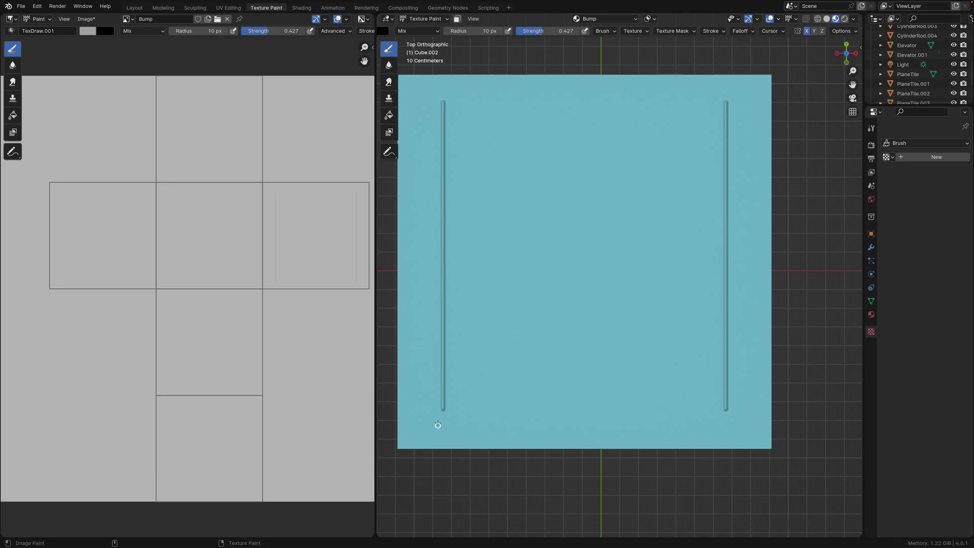
pyautogui.moveTo(443, 409); pyautogui.dragTo(621, 407)
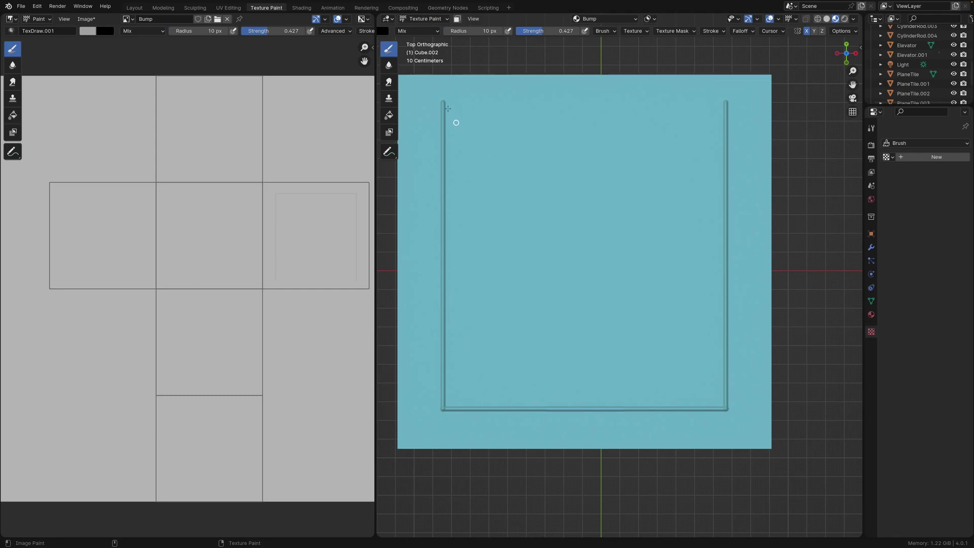
pyautogui.moveTo(553, 96)
pyautogui.mouseDown()
pyautogui.moveTo(696, 91)
pyautogui.moveTo(702, 101)
pyautogui.mouseUp()
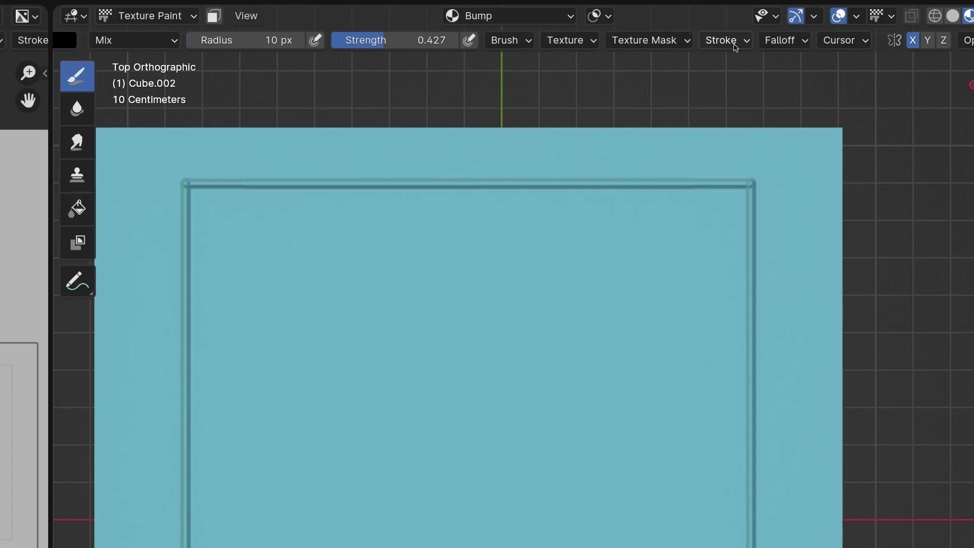
# - Set the spacing of the brush's line stroke to 300%
pyautogui.click(718, 32)
pyautogui.click(726, 40)
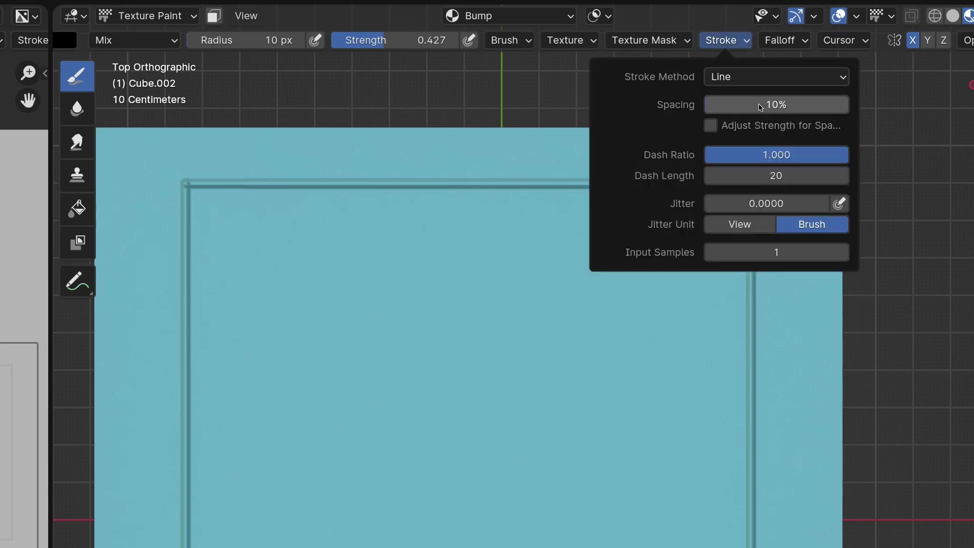
pyautogui.click(760, 107)
pyautogui.write('30')
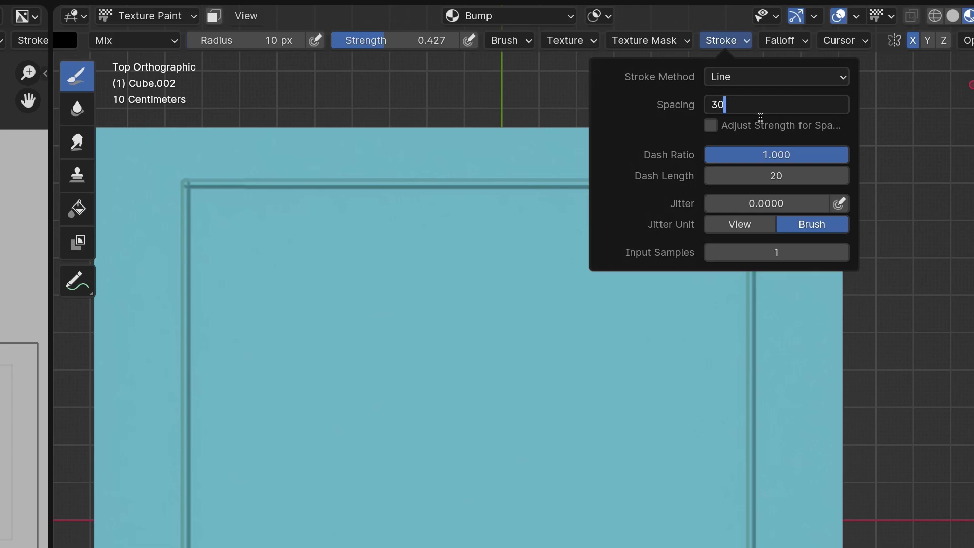
pyautogui.write('0')
pyautogui.press('Return')
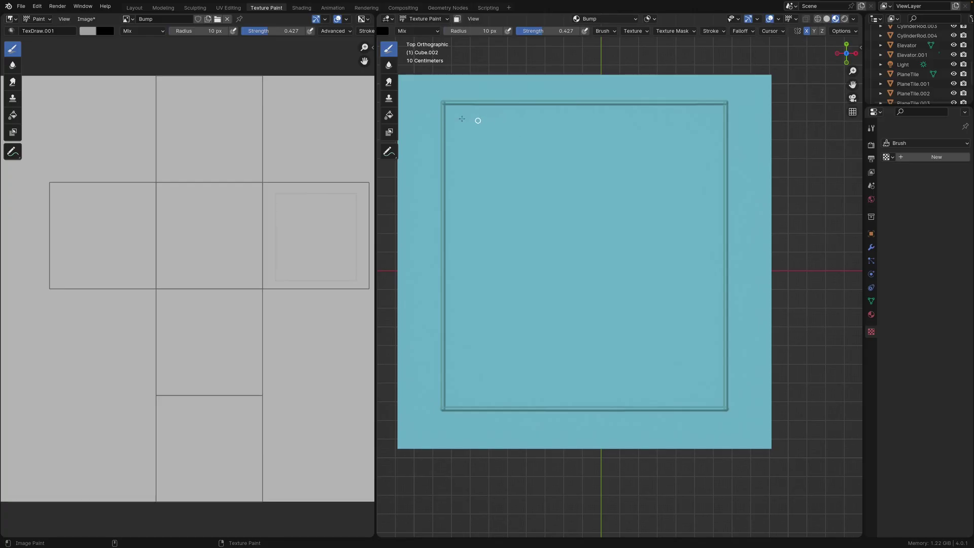
# - Paint a mirrored row of dots just inside the frame's upper groove and undo it
pyautogui.moveTo(488, 115); pyautogui.dragTo(713, 121)
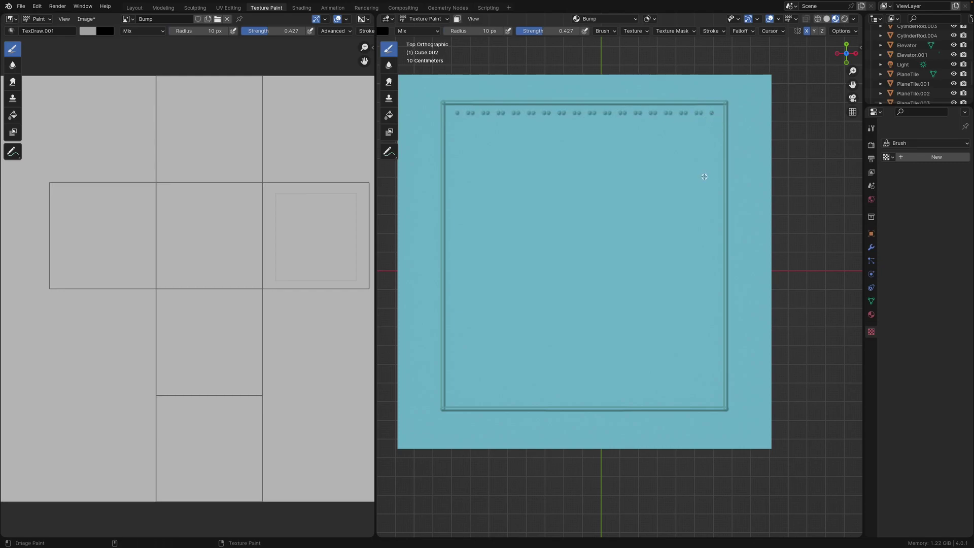
pyautogui.hotkey('ctrl', 'z')
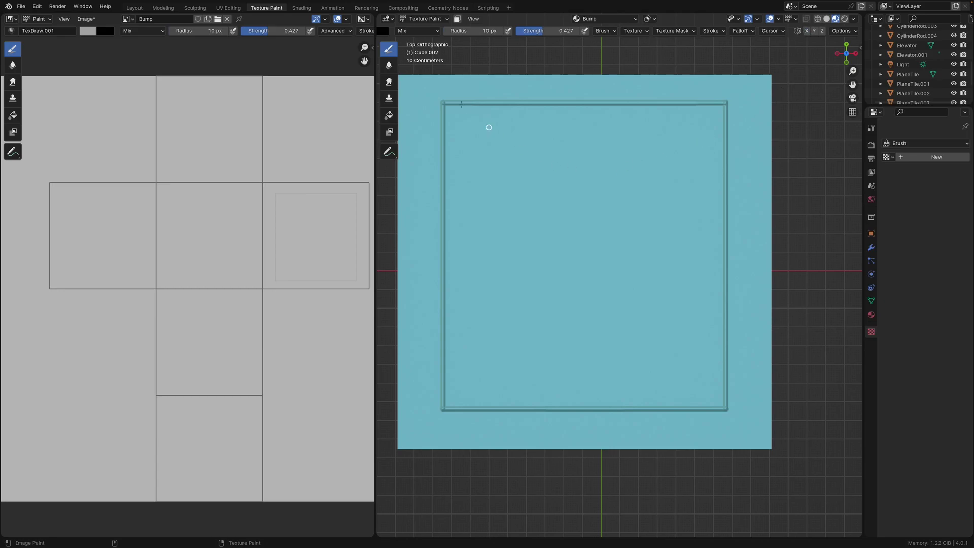
# - Paint unmirrored straight rows of dots just inside all four sides of the rectangular groove on the top face
pyautogui.moveTo(453, 114); pyautogui.dragTo(713, 117)
pyautogui.moveTo(454, 125); pyautogui.dragTo(464, 317)
pyautogui.moveTo(464, 390)
pyautogui.mouseDown()
pyautogui.moveTo(646, 376)
pyautogui.moveTo(710, 390)
pyautogui.mouseUp()
pyautogui.moveTo(712, 125)
pyautogui.mouseDown()
pyautogui.moveTo(700, 344)
pyautogui.moveTo(709, 397)
pyautogui.mouseUp()
# - Examine the painted groove and dots on the cube's top face and in the Bump image
pyautogui.moveTo(435, 398)
pyautogui.mouseDown(button='middle')
pyautogui.moveTo(502, 401)
pyautogui.moveTo(518, 348)
pyautogui.moveTo(592, 289)
pyautogui.moveTo(522, 315)
pyautogui.moveTo(541, 294)
pyautogui.moveTo(404, 253)
pyautogui.mouseUp(button='middle')
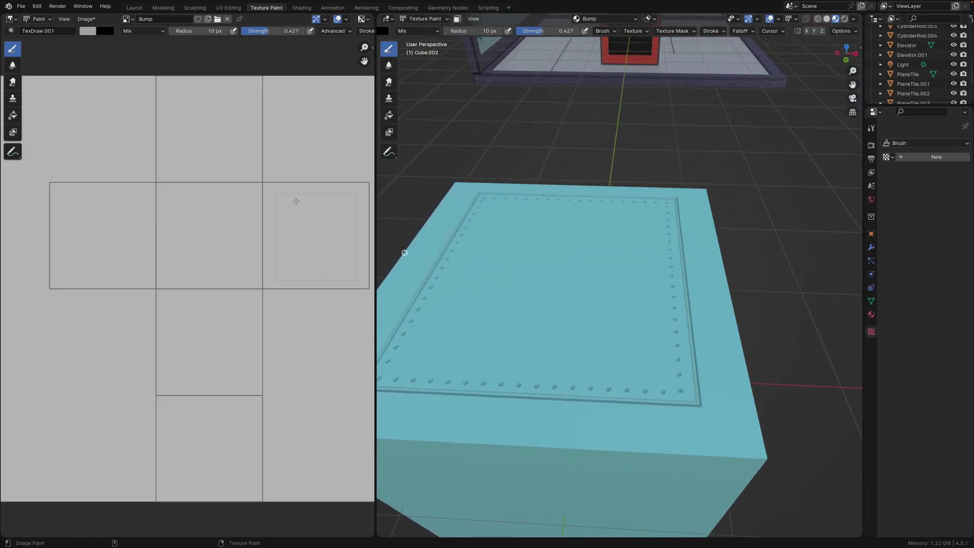
pyautogui.scroll(8, 338, 211)
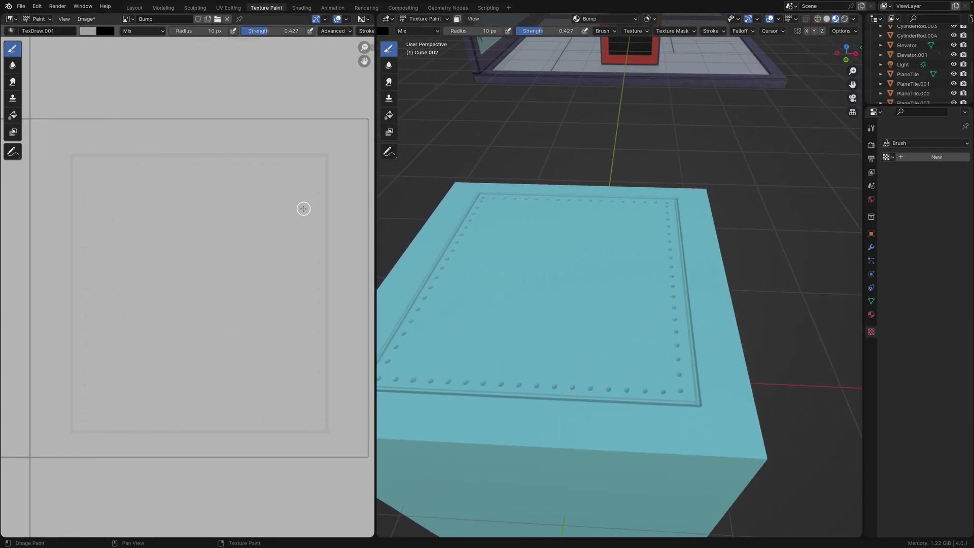
pyautogui.scroll(-4, 304, 208)
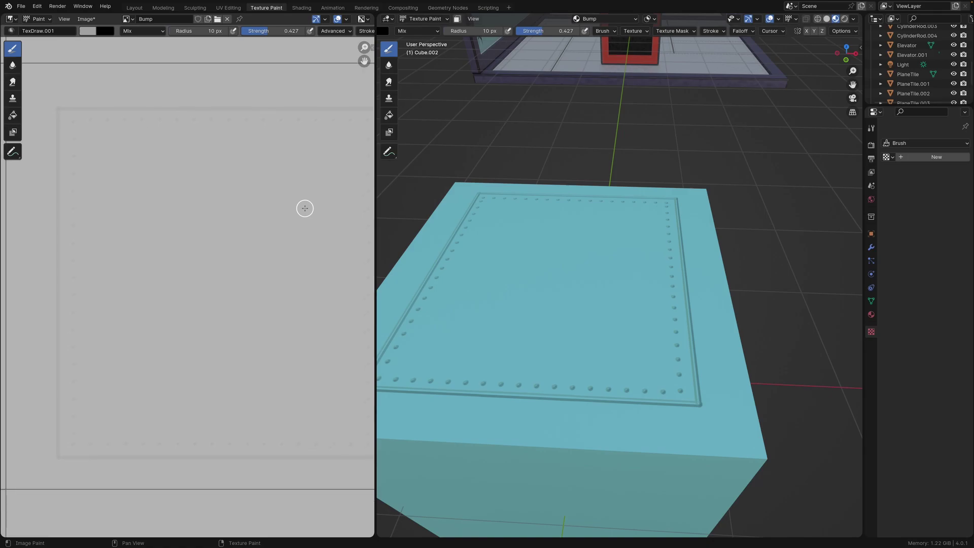
pyautogui.hscroll(1, 305, 208)
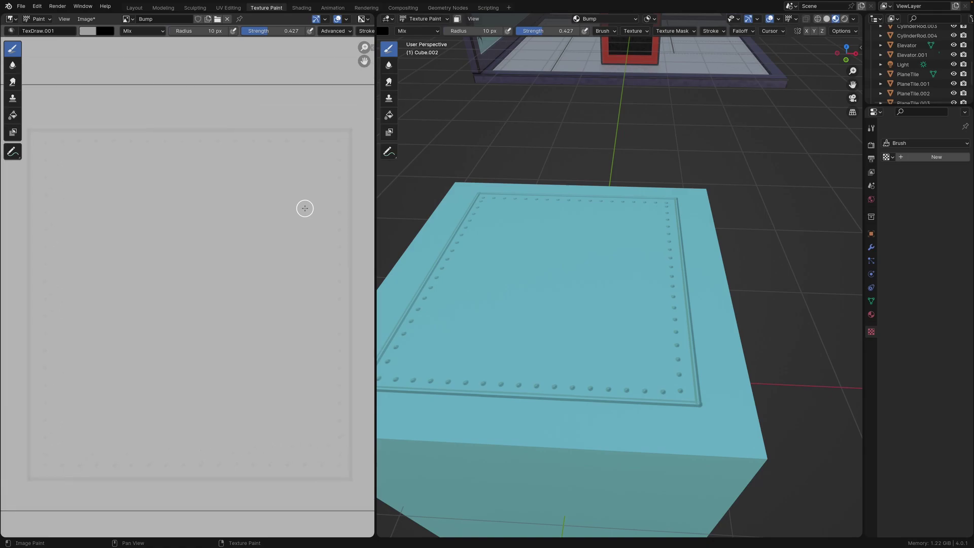
pyautogui.scroll(-5, 508, 266)
pyautogui.moveTo(573, 262); pyautogui.dragTo(529, 173, button='middle')
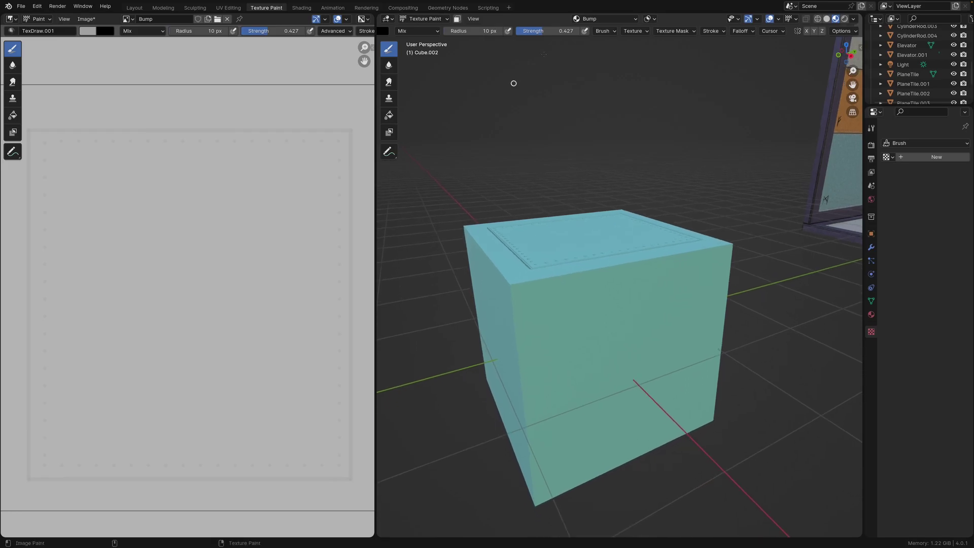
# - Set the brush's stroke method to Dots
pyautogui.click(709, 31)
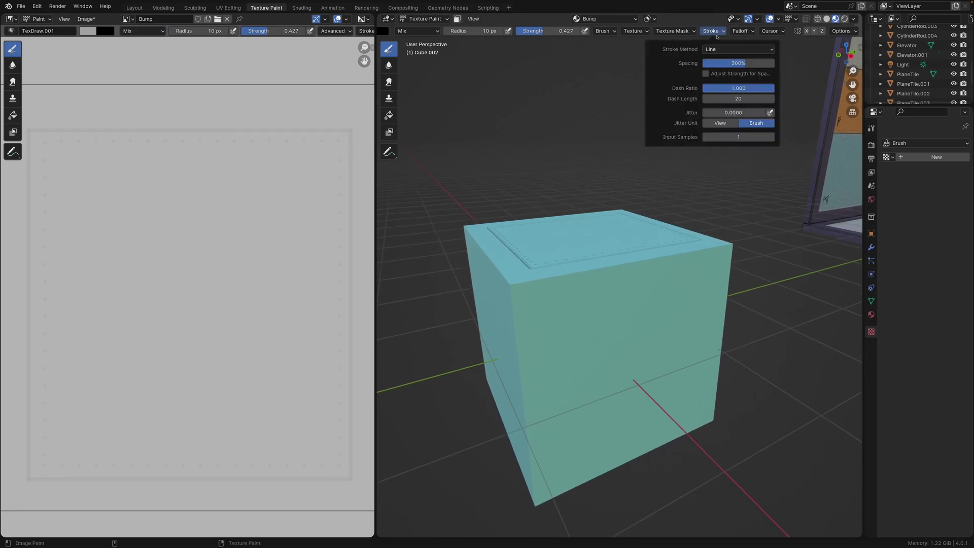
pyautogui.click(731, 51)
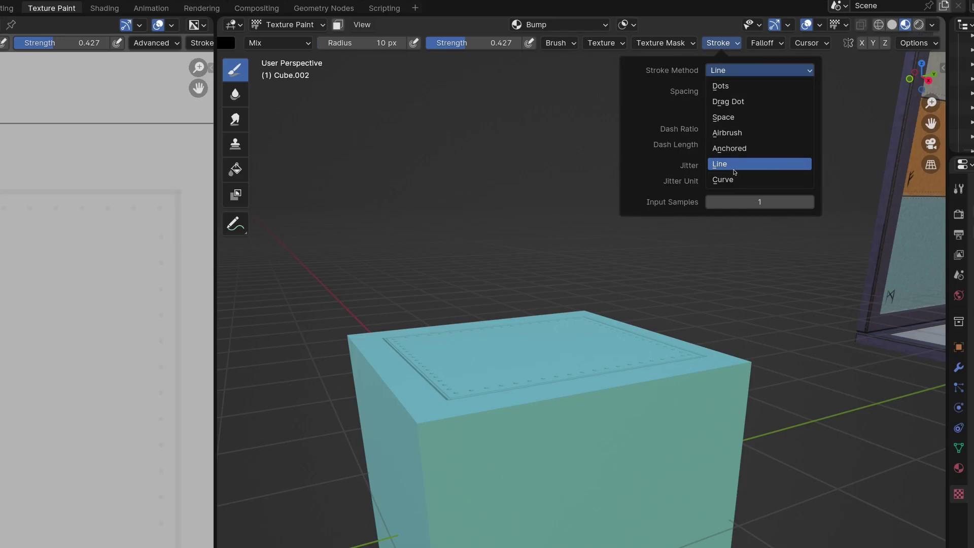
pyautogui.click(734, 164)
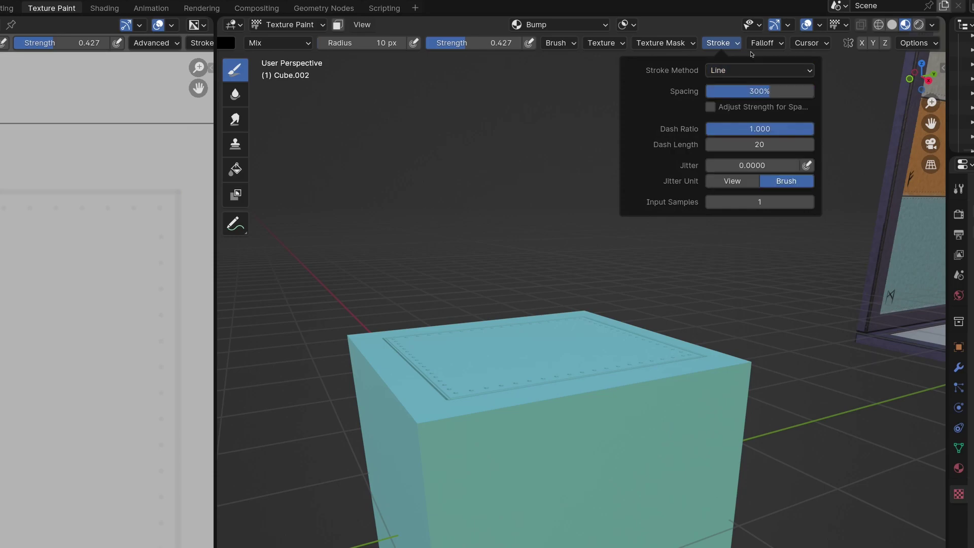
pyautogui.click(734, 71)
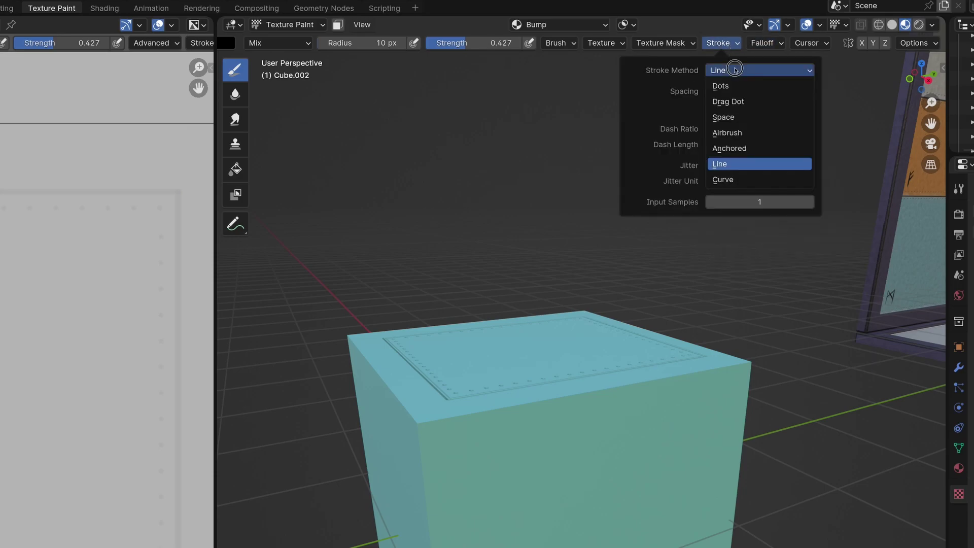
pyautogui.click(736, 85)
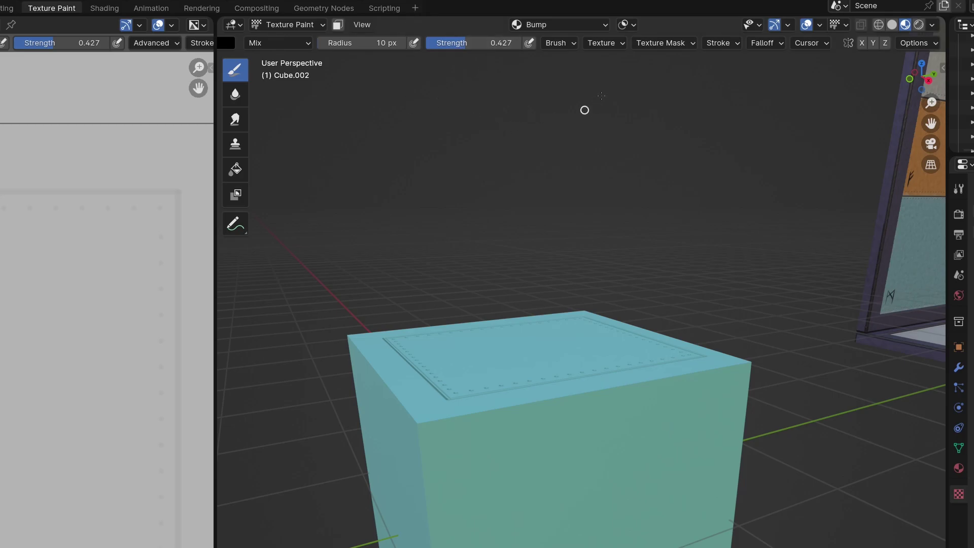
# - Add a new brush texture of type Clouds and set its contrast to 0.270
pyautogui.click(613, 47)
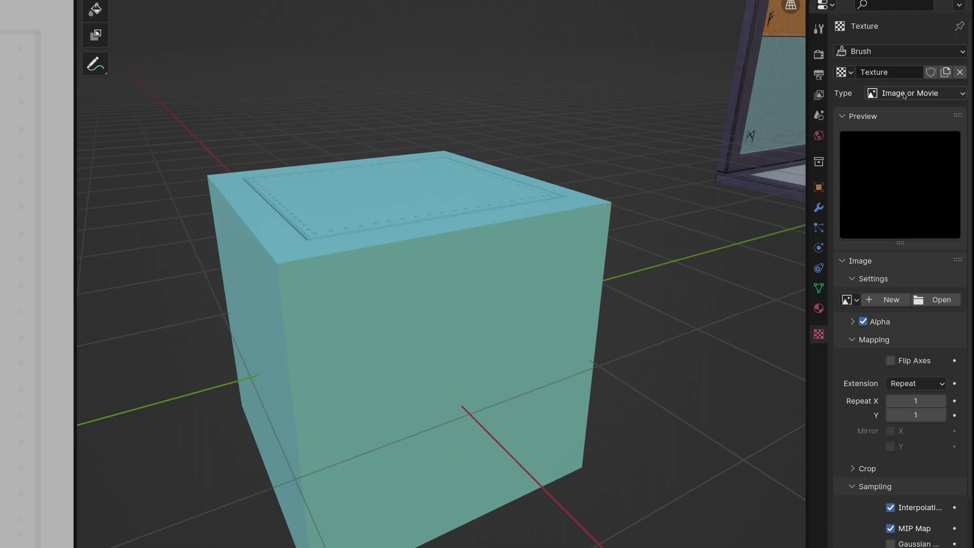
pyautogui.click(928, 172)
pyautogui.click(927, 203)
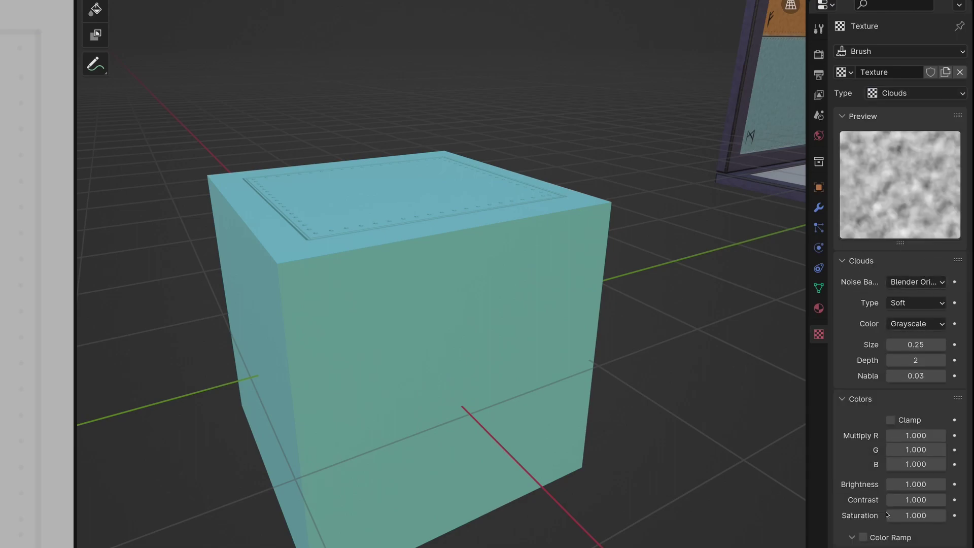
pyautogui.moveTo(913, 499); pyautogui.dragTo(887, 512)
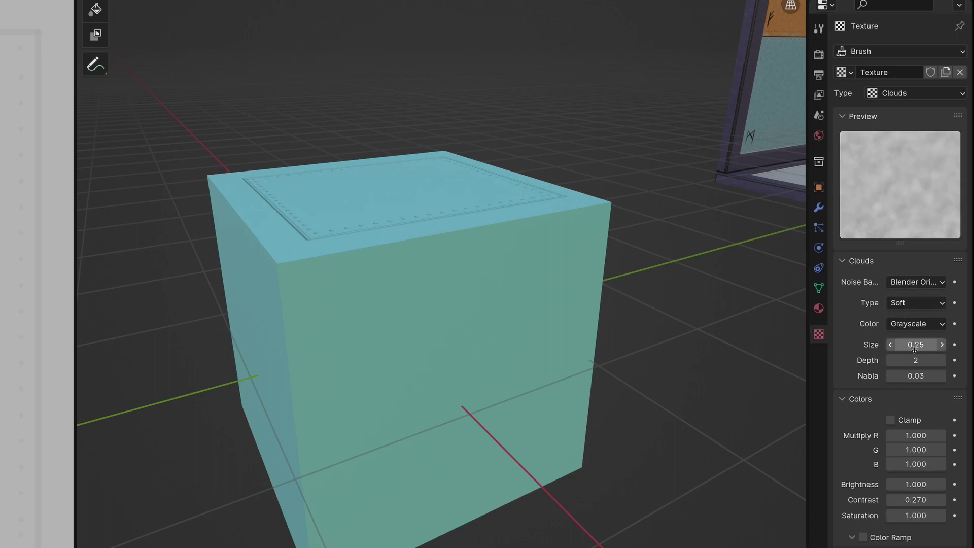
# - Set the Clouds brush texture size to 0.47 and try a stroke on the cube's plain side face
pyautogui.moveTo(915, 346); pyautogui.dragTo(922, 344)
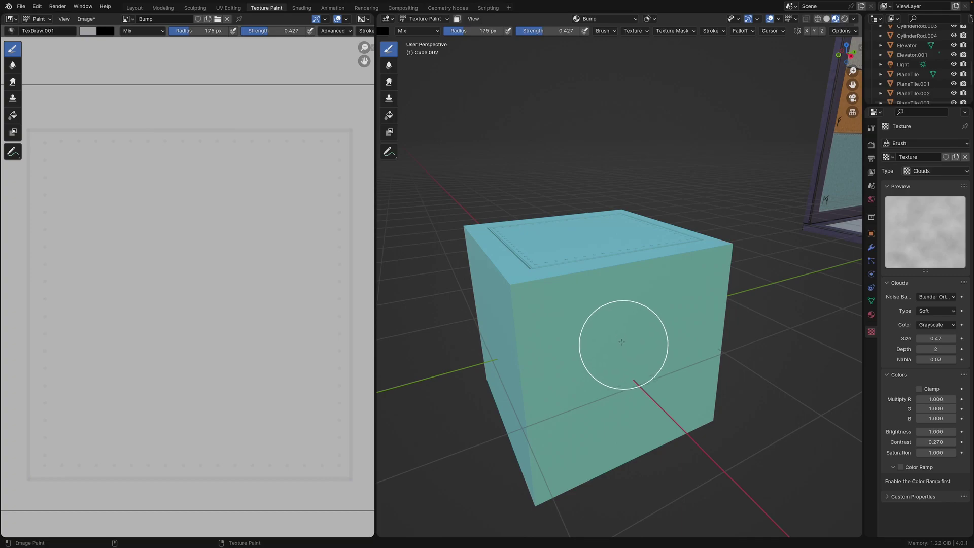
pyautogui.moveTo(618, 343); pyautogui.dragTo(622, 337, button='middle')
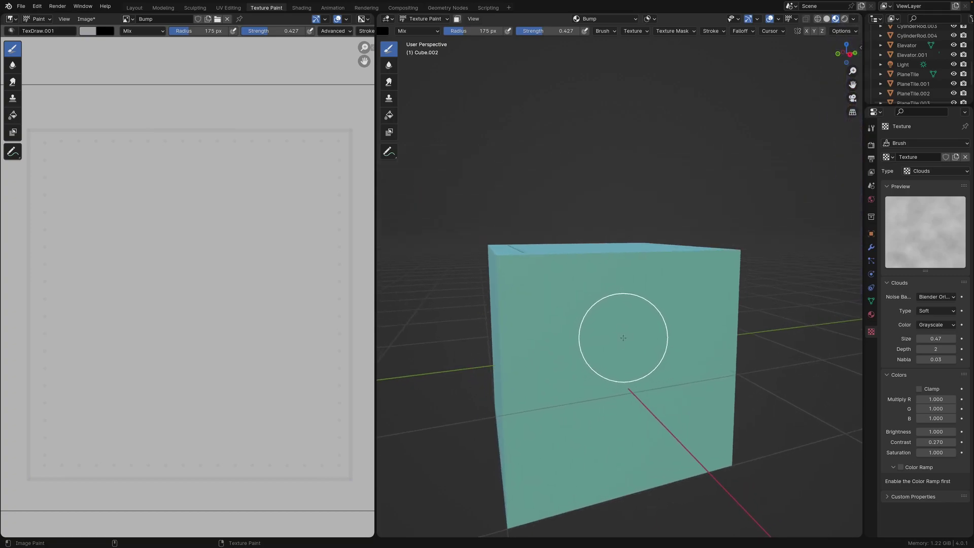
pyautogui.moveTo(620, 338)
pyautogui.mouseDown()
pyautogui.moveTo(600, 348)
pyautogui.moveTo(571, 393)
pyautogui.moveTo(670, 374)
pyautogui.moveTo(647, 402)
pyautogui.moveTo(639, 389)
pyautogui.moveTo(661, 342)
pyautogui.moveTo(631, 370)
pyautogui.mouseUp()
pyautogui.moveTo(631, 370)
pyautogui.mouseDown(button='middle')
pyautogui.moveTo(716, 381)
pyautogui.moveTo(695, 391)
pyautogui.moveTo(668, 281)
pyautogui.mouseUp(button='middle')
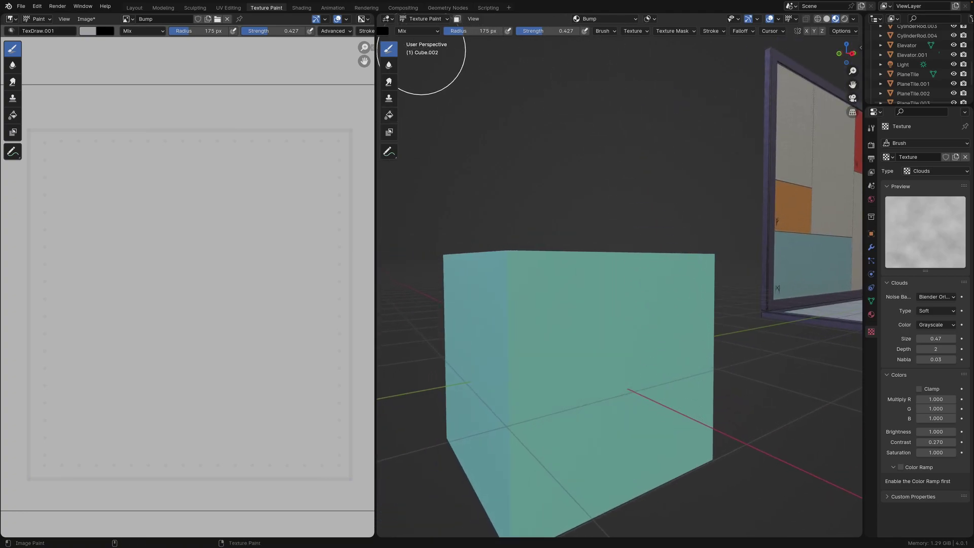
# - Try a cloud-textured stroke on the side face with the brush colour lightened to about 0.9 in red, green and blue
pyautogui.hscroll(-4, 472, 31)
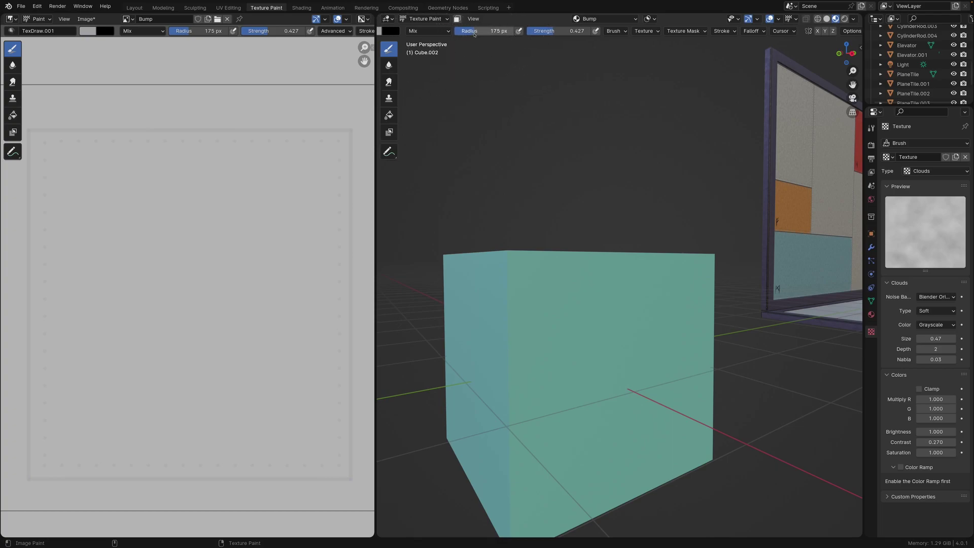
pyautogui.moveTo(459, 39); pyautogui.dragTo(437, 34, button='middle')
pyautogui.hscroll(-1, 437, 32)
pyautogui.click(463, 32)
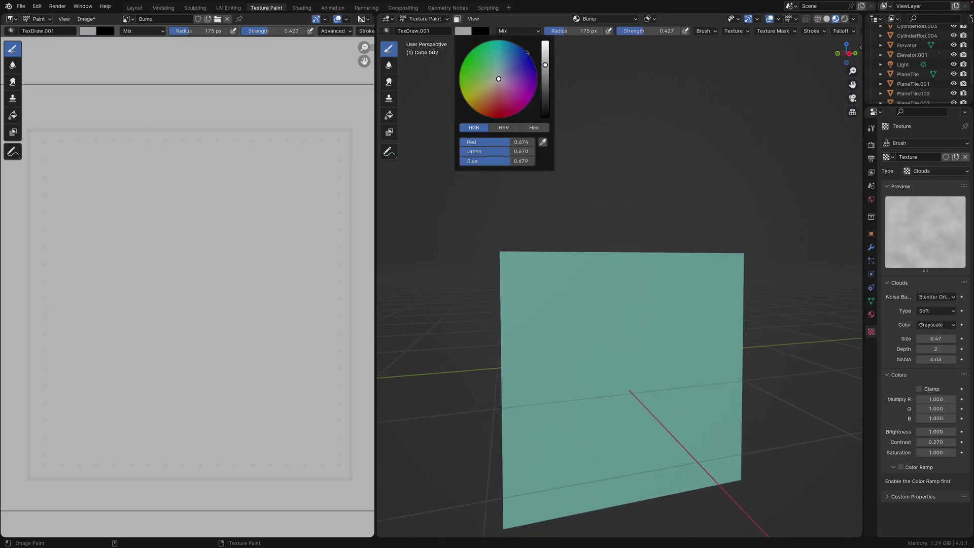
pyautogui.moveTo(545, 64); pyautogui.dragTo(544, 43)
pyautogui.moveTo(591, 348)
pyautogui.mouseDown()
pyautogui.moveTo(639, 352)
pyautogui.moveTo(644, 398)
pyautogui.mouseUp()
pyautogui.hotkey('ctrl', 'z')
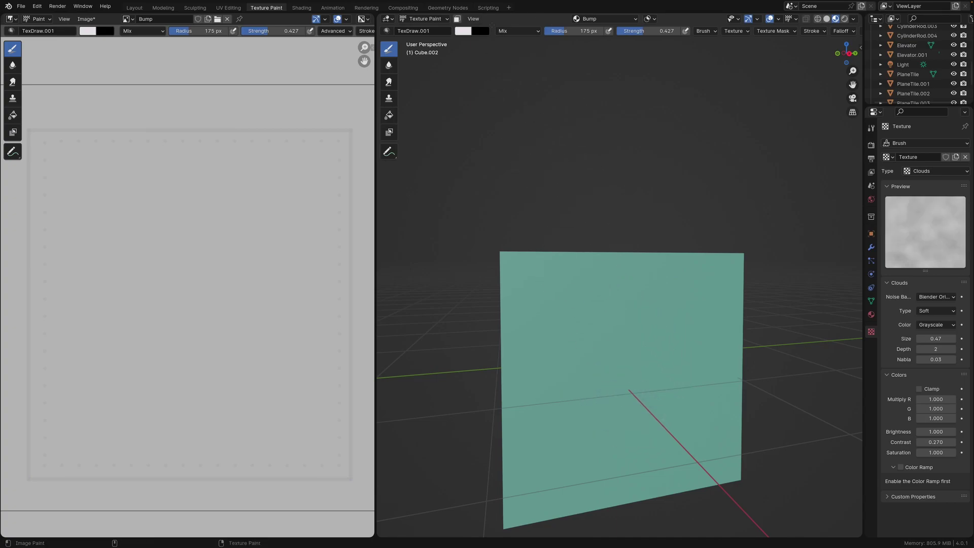
# - Set the brush colour to pure white and test a cloud-textured stroke on the side face, undoing the stroke
pyautogui.click(470, 32)
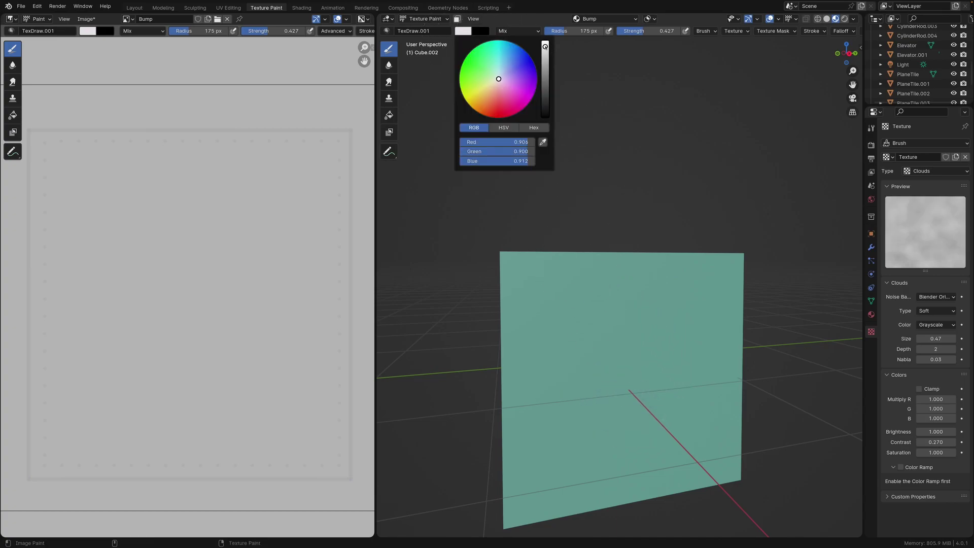
pyautogui.moveTo(545, 46); pyautogui.dragTo(545, 42)
pyautogui.moveTo(573, 360)
pyautogui.mouseDown()
pyautogui.moveTo(631, 354)
pyautogui.moveTo(644, 378)
pyautogui.moveTo(666, 378)
pyautogui.mouseUp()
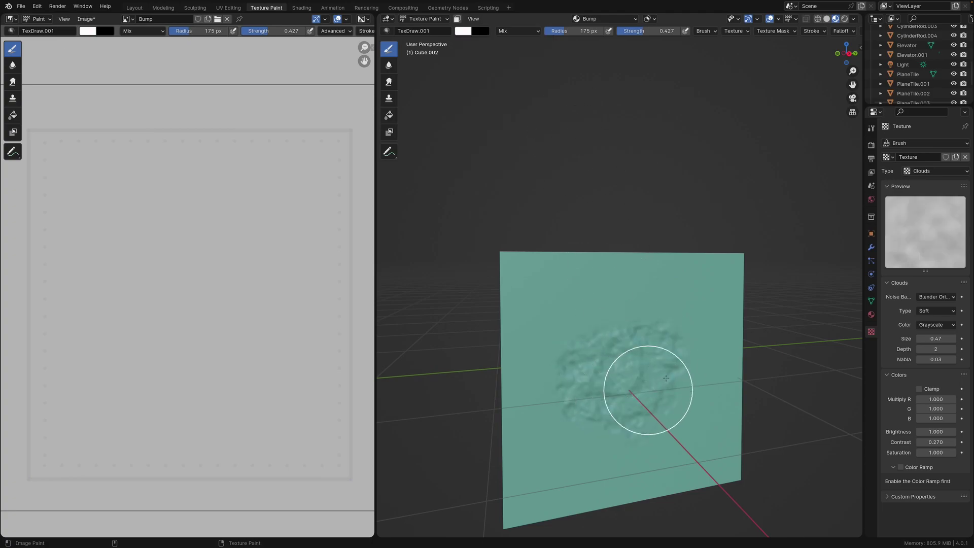
pyautogui.hotkey('ctrl', 'z')
# - Set the brush strength to 0.046 and paint faint cloud-textured bumps across the cube's side face
pyautogui.moveTo(665, 370)
pyautogui.mouseDown(button='middle')
pyautogui.moveTo(648, 391)
pyautogui.moveTo(634, 375)
pyautogui.mouseUp(button='middle')
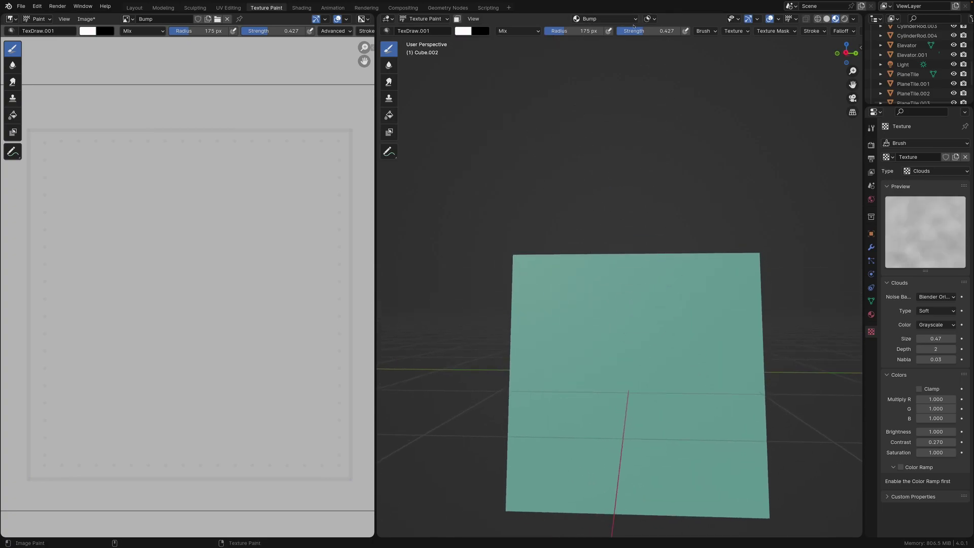
pyautogui.moveTo(638, 30); pyautogui.dragTo(621, 37)
pyautogui.moveTo(623, 365)
pyautogui.mouseDown()
pyautogui.moveTo(670, 415)
pyautogui.moveTo(677, 372)
pyautogui.moveTo(668, 391)
pyautogui.mouseUp()
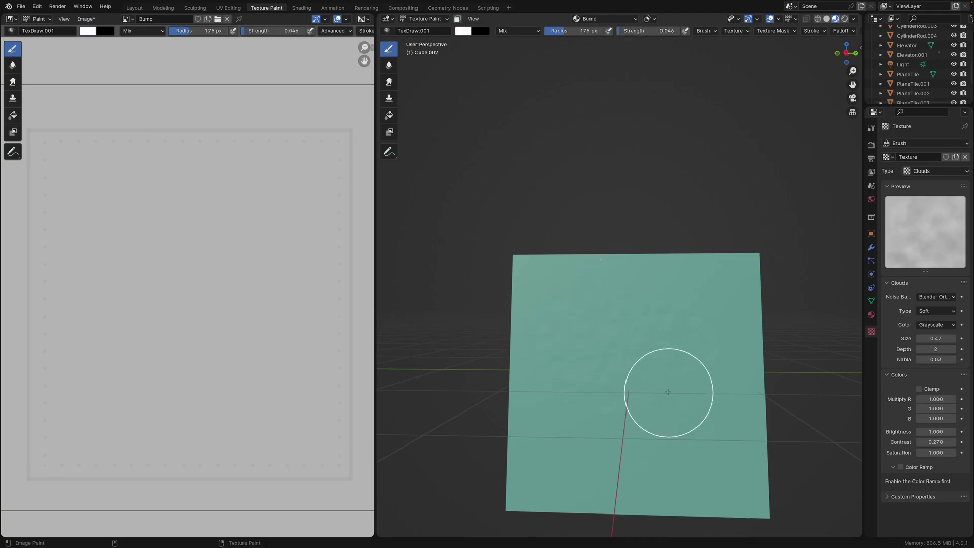
# - Examine the cube's grooved top face from directly above, and its painted faces in perspective with rendered shading
pyautogui.scroll(-5, 669, 392)
pyautogui.moveTo(667, 392); pyautogui.dragTo(761, 45, button='middle')
pyautogui.click(847, 54)
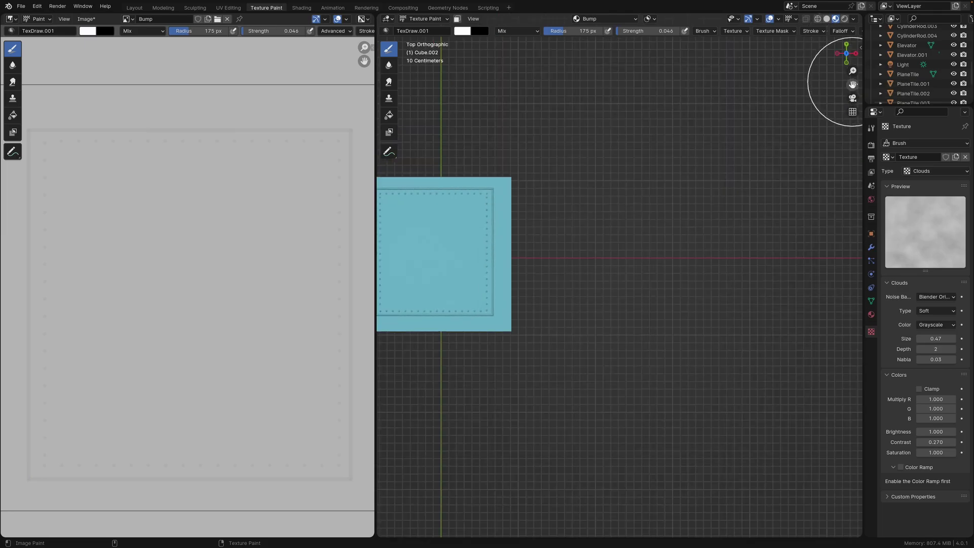
pyautogui.press('KP_Decimal')
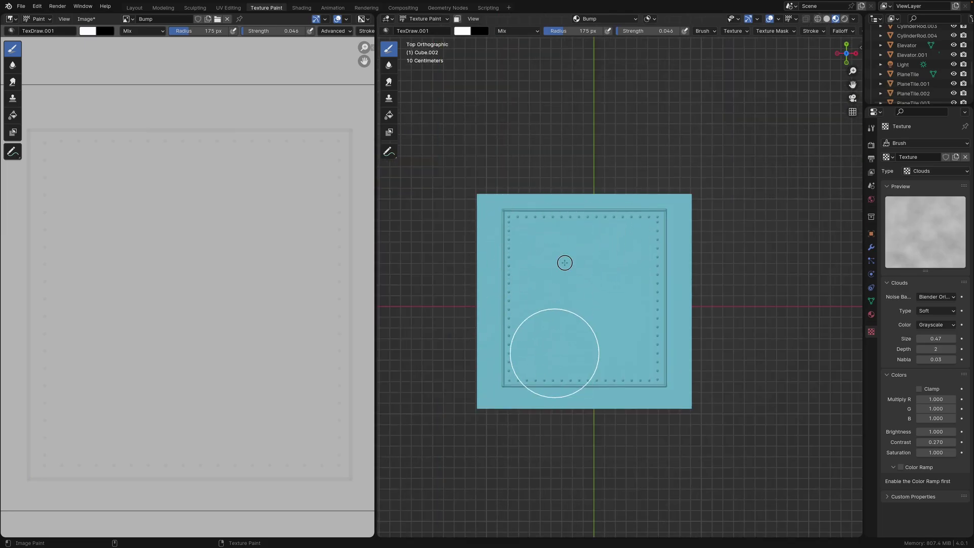
pyautogui.moveTo(678, 348)
pyautogui.mouseDown(button='middle')
pyautogui.moveTo(668, 352)
pyautogui.moveTo(672, 337)
pyautogui.moveTo(757, 298)
pyautogui.mouseUp(button='middle')
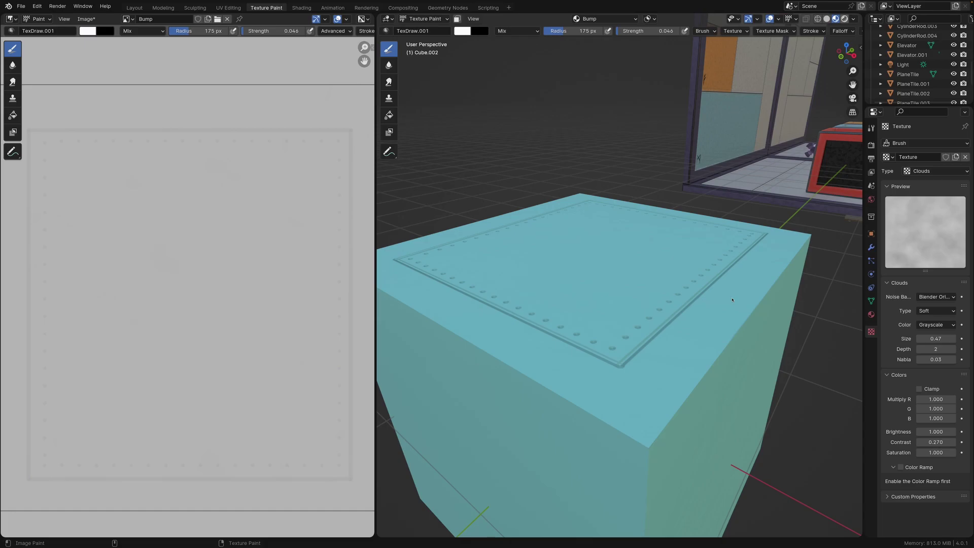
pyautogui.moveTo(735, 311); pyautogui.dragTo(700, 311, button='middle')
pyautogui.scroll(-3, 685, 315)
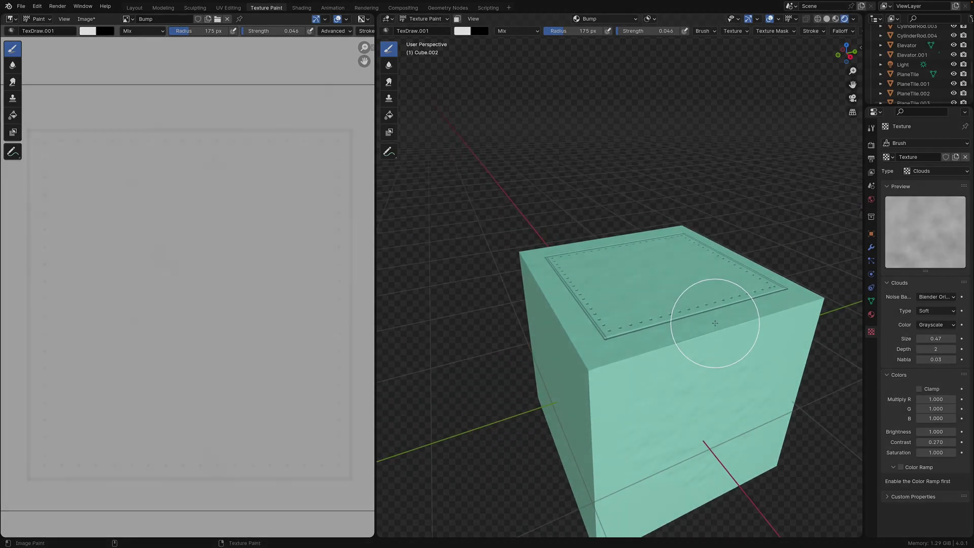